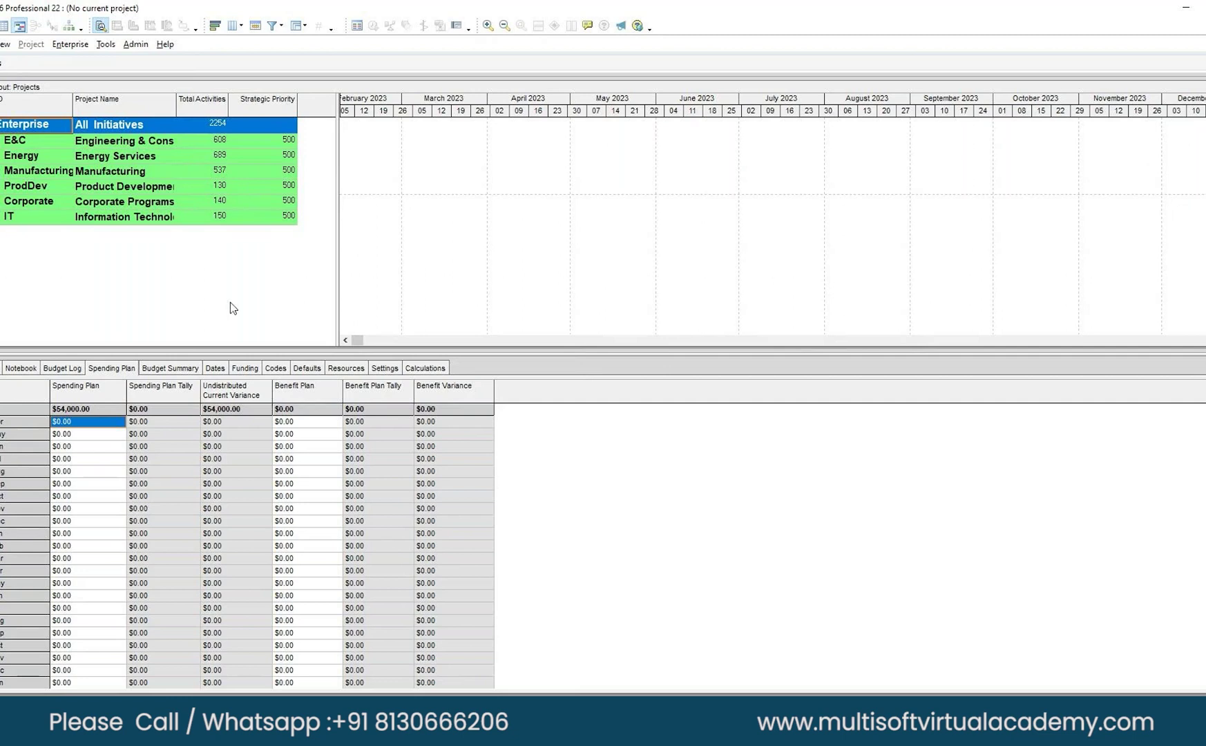
Step: Add a new EPS node, NEWEPS, under Enterprise in the Enterprise Project Structure dialog
double_click(34, 124)
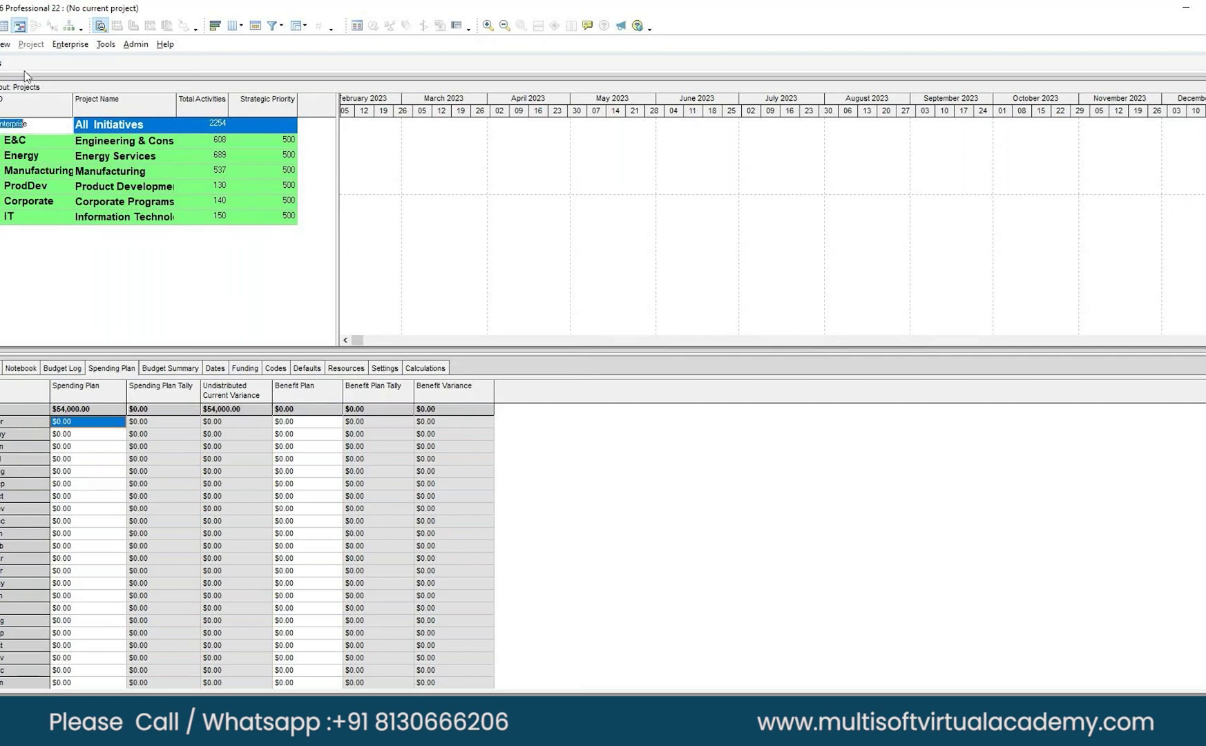
left_click(70, 44)
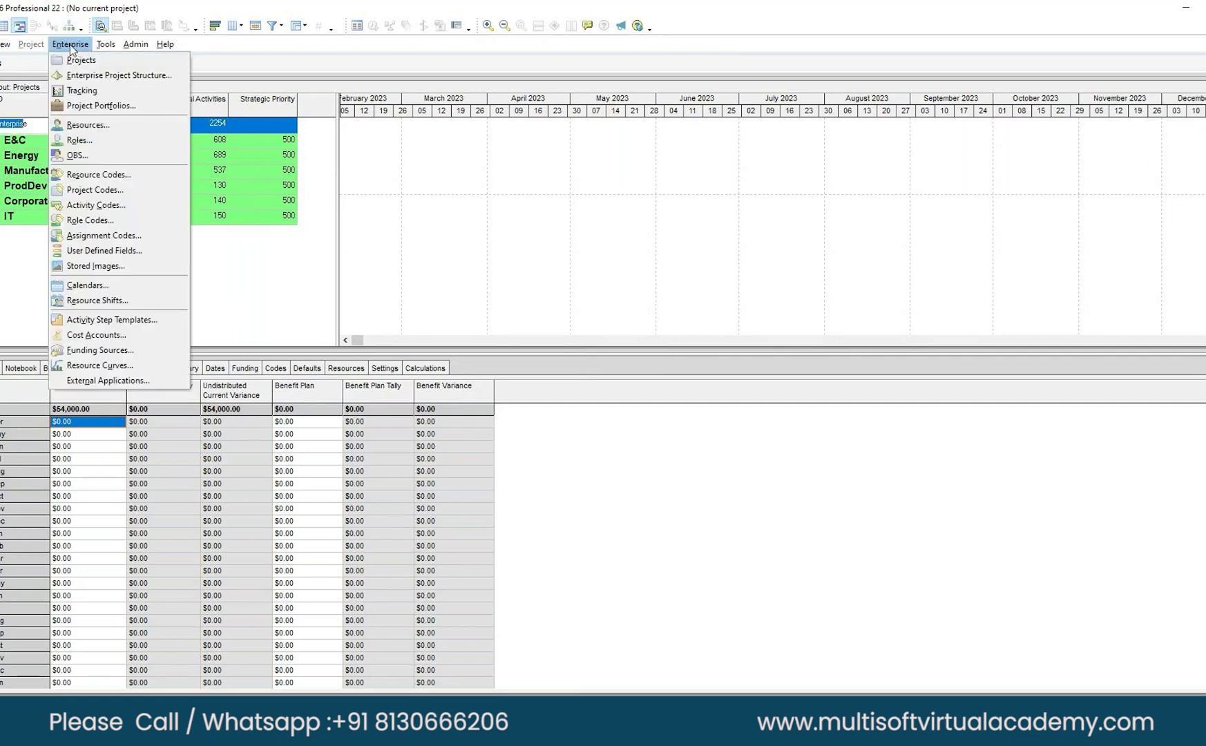
left_click(117, 75)
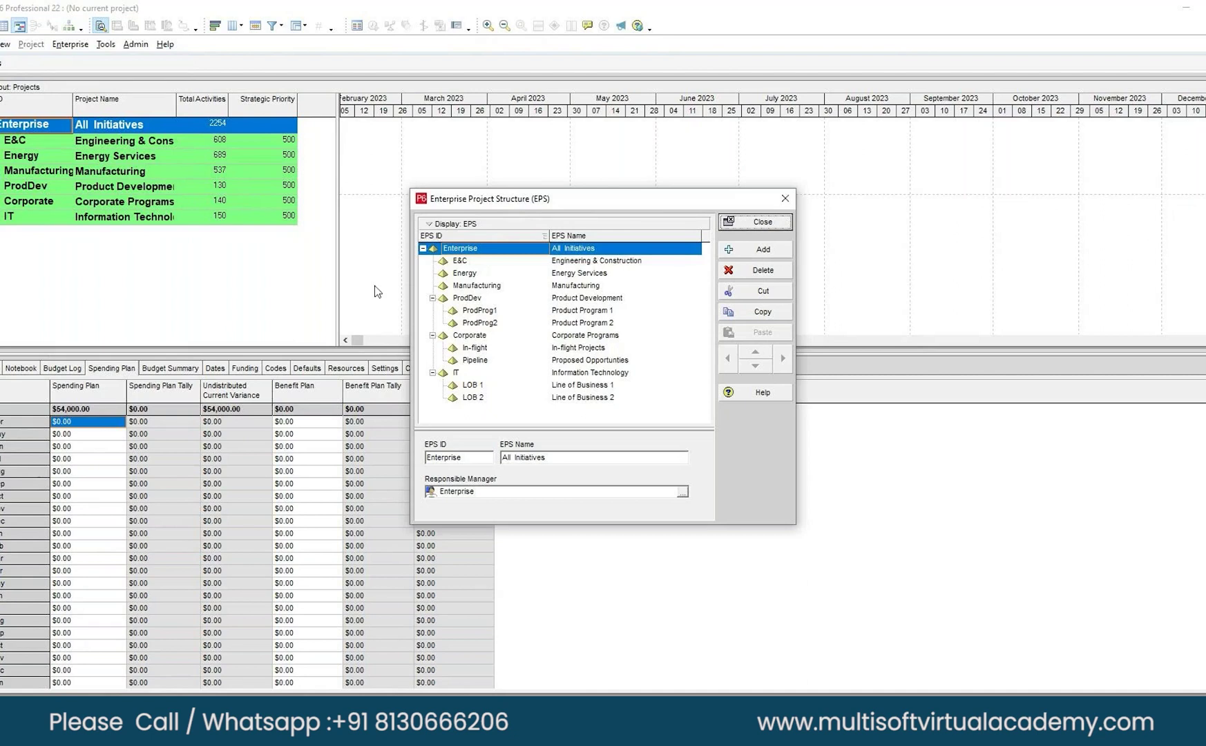
left_click_drag(635, 205, 342, 133)
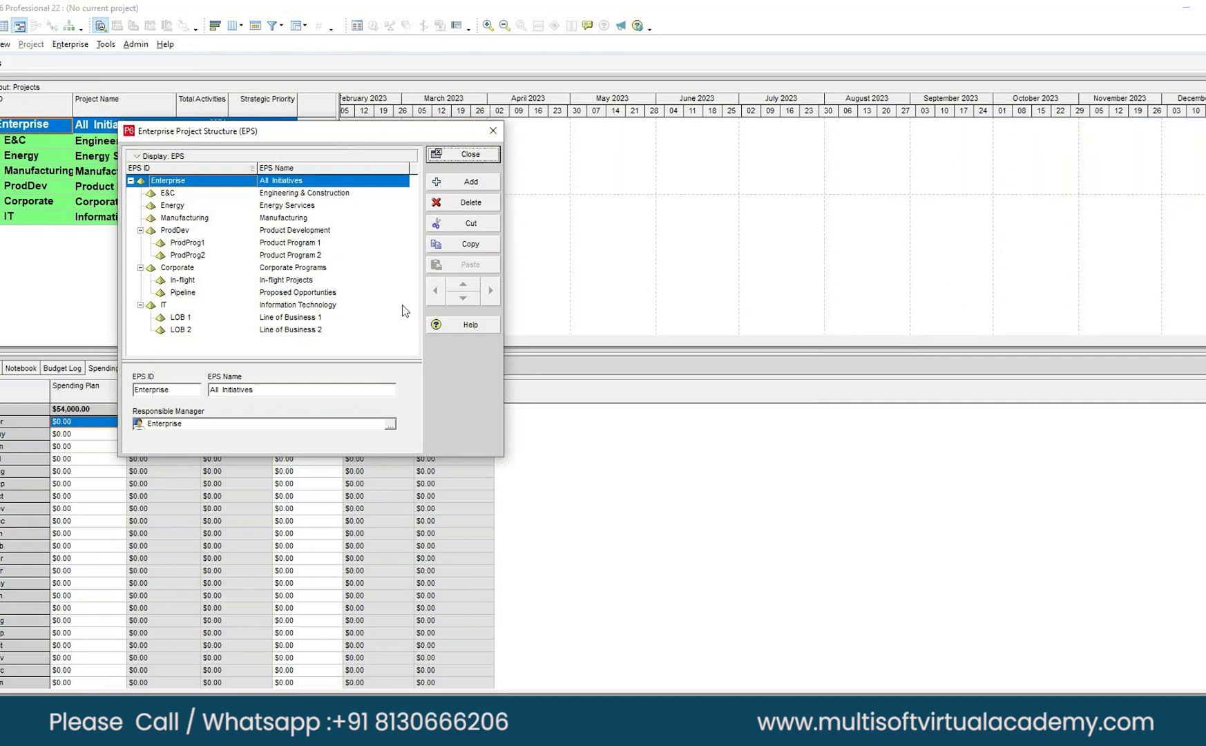
left_click(471, 182)
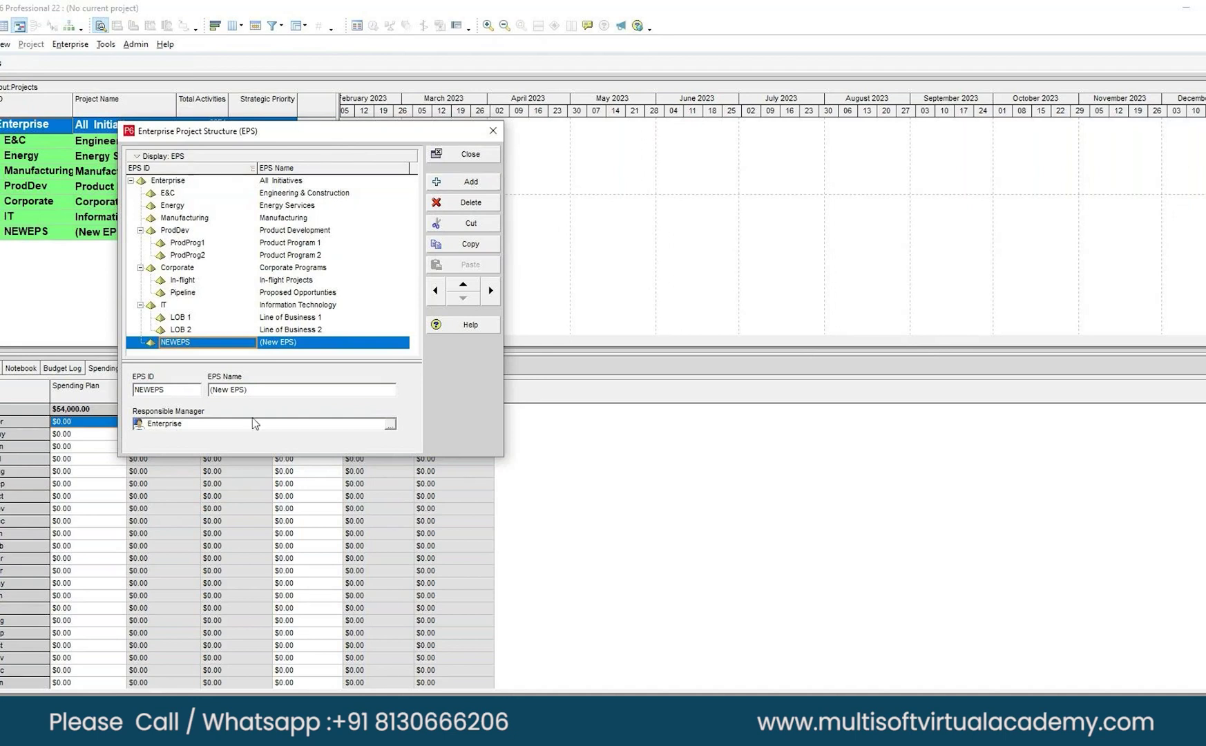
left_click(196, 341)
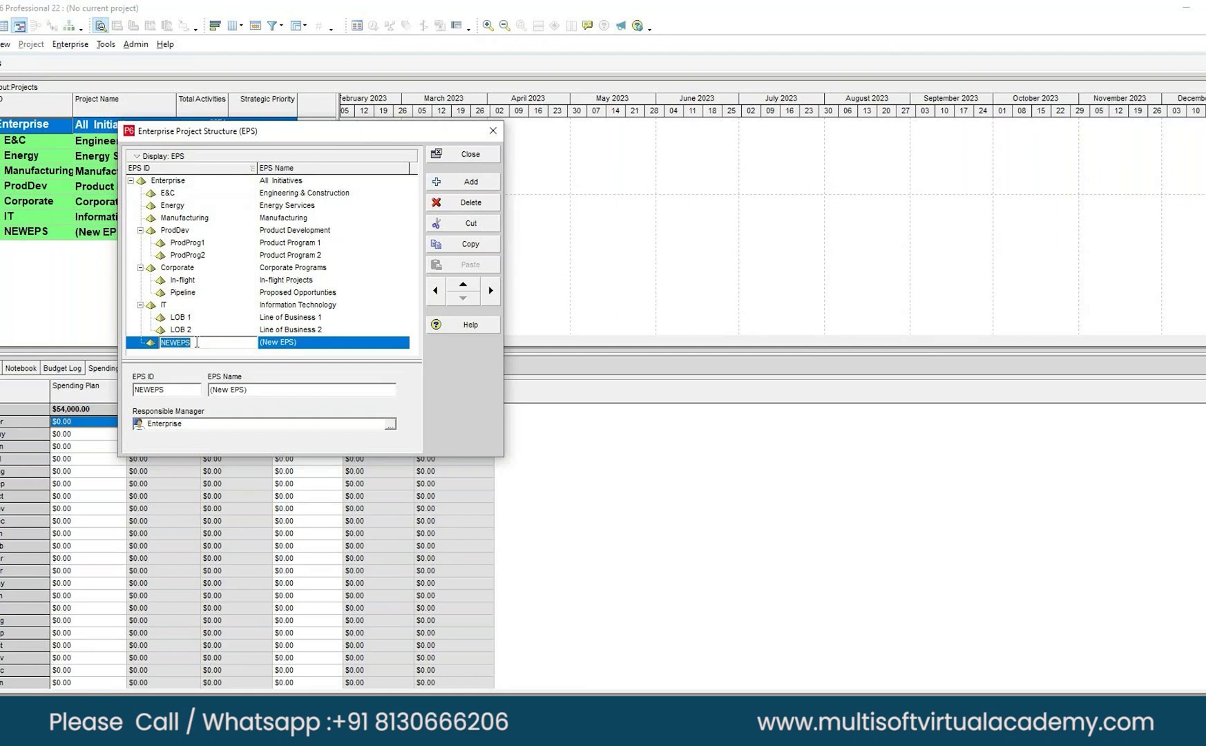
Step: Change the new EPS node's ID to TRN and its name to Training
left_click(196, 342)
type("P")
key("BackSpace")
key("BackSpace")
key("BackSpace")
key("BackSpace")
key("BackSpace")
key("BackSpace")
key("BackSpace")
type("TRN")
left_click(282, 345)
double_click(281, 346)
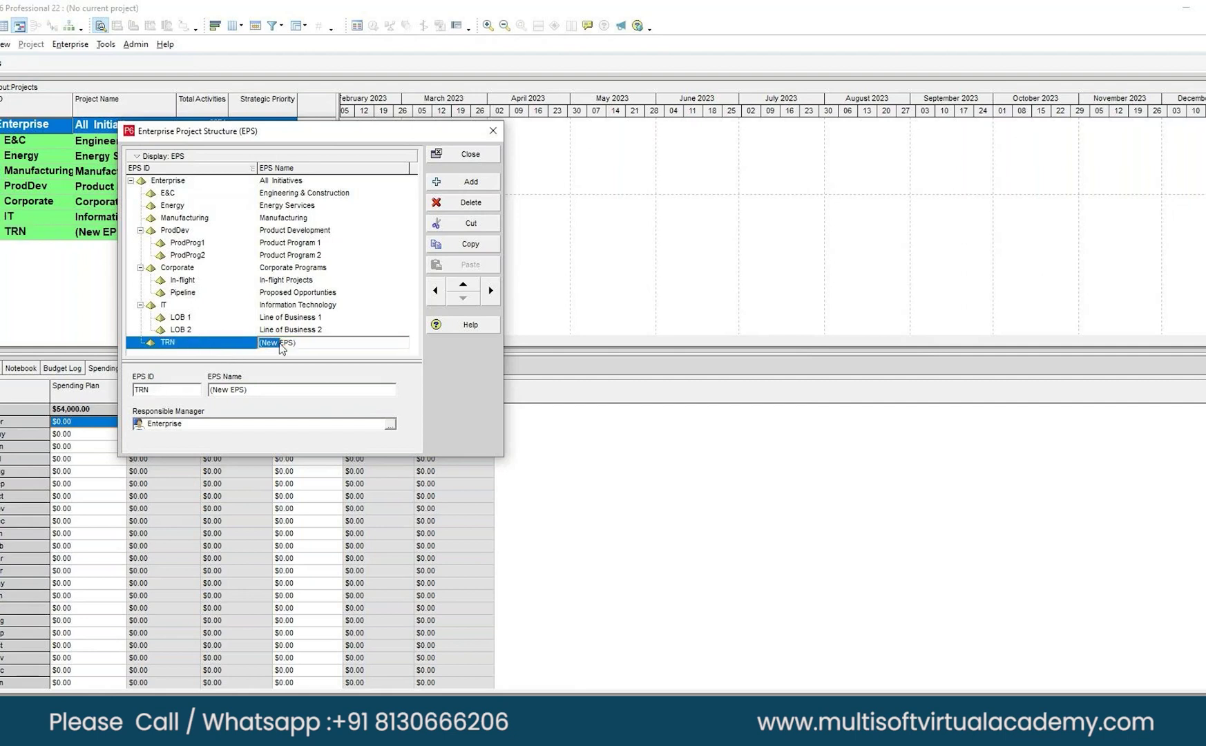
type("Training")
Step: Add another EPS node with ID PG and name 'playground', then close the EPS dialog
left_click(464, 185)
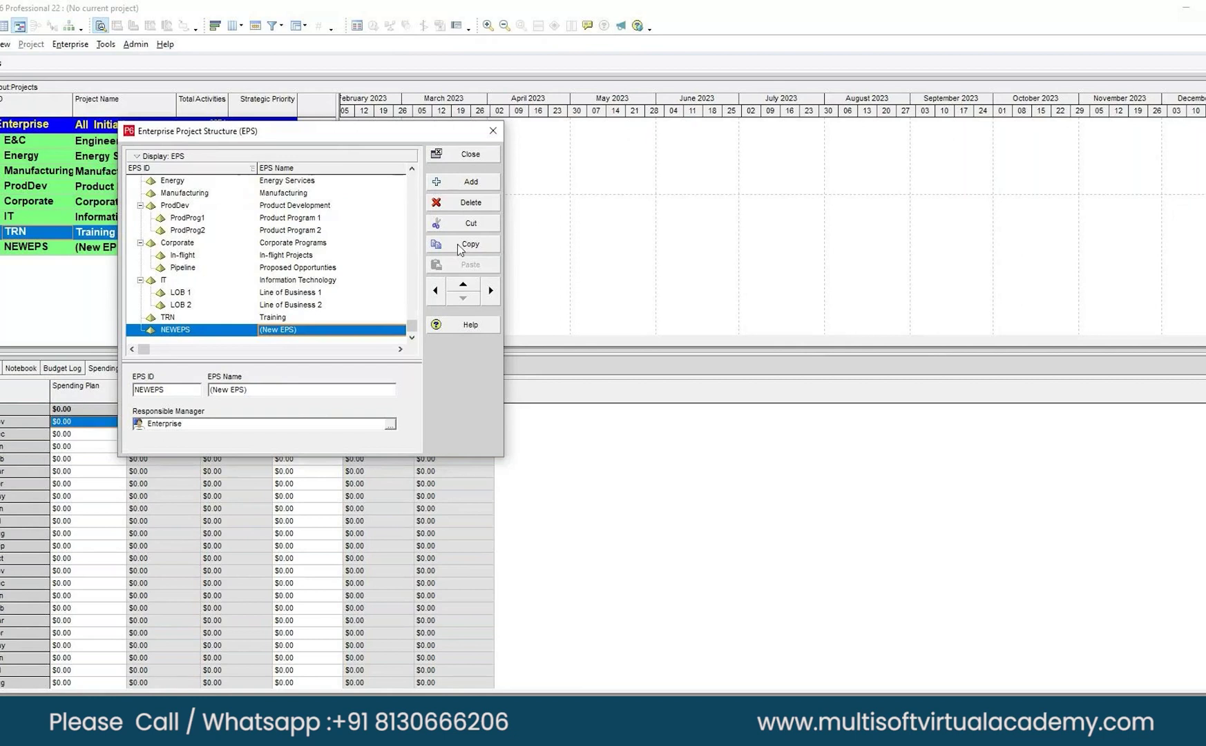
left_click(195, 329)
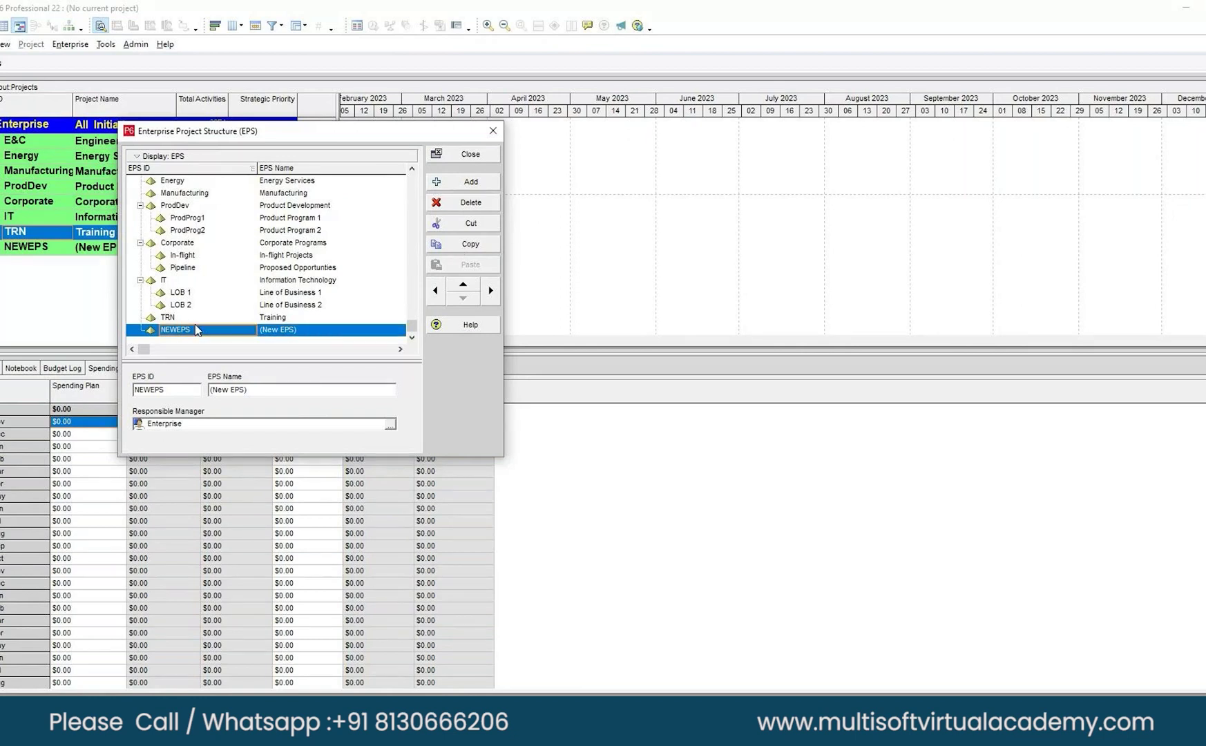
left_click(195, 329)
type("PG")
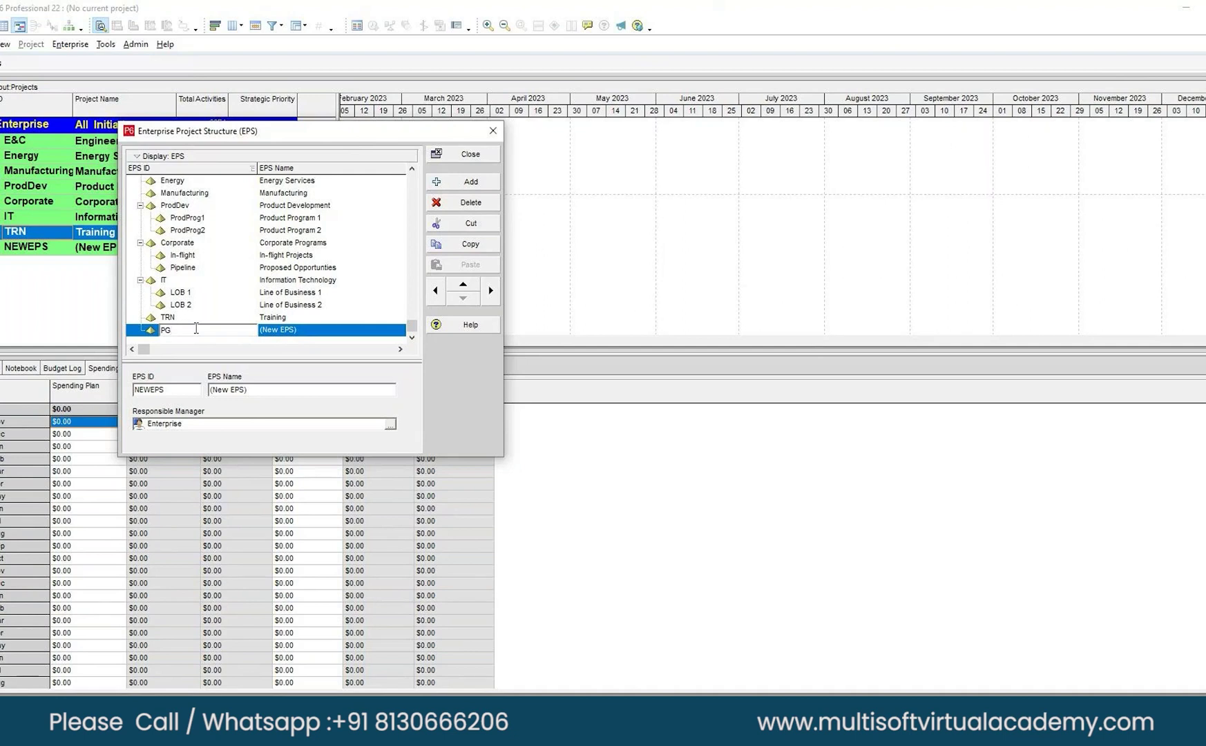
left_click(301, 331)
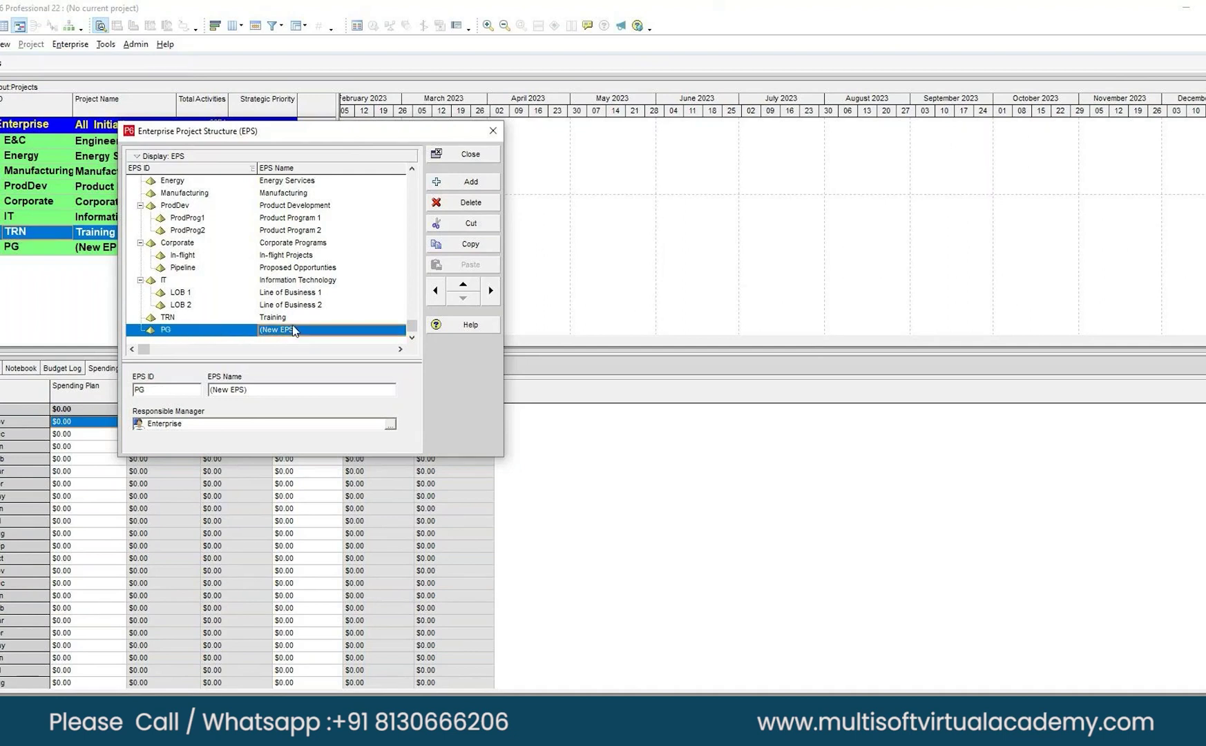
type("play")
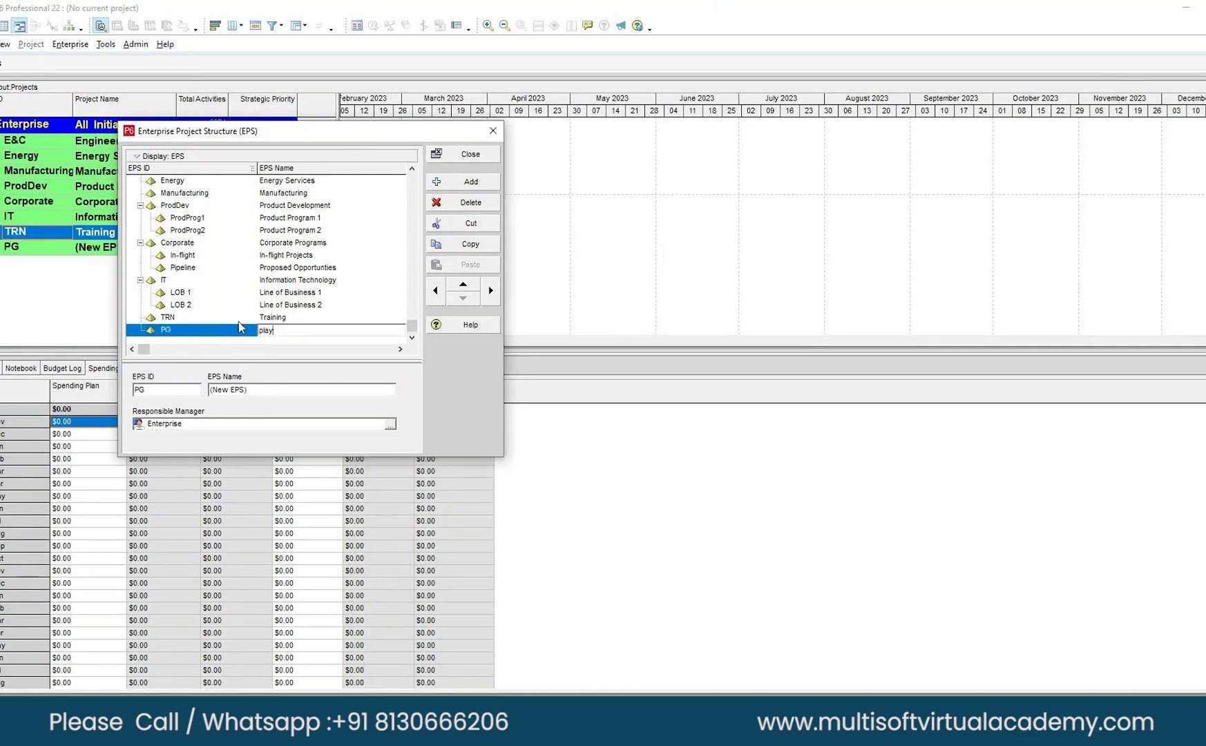
type("ground")
key("Return")
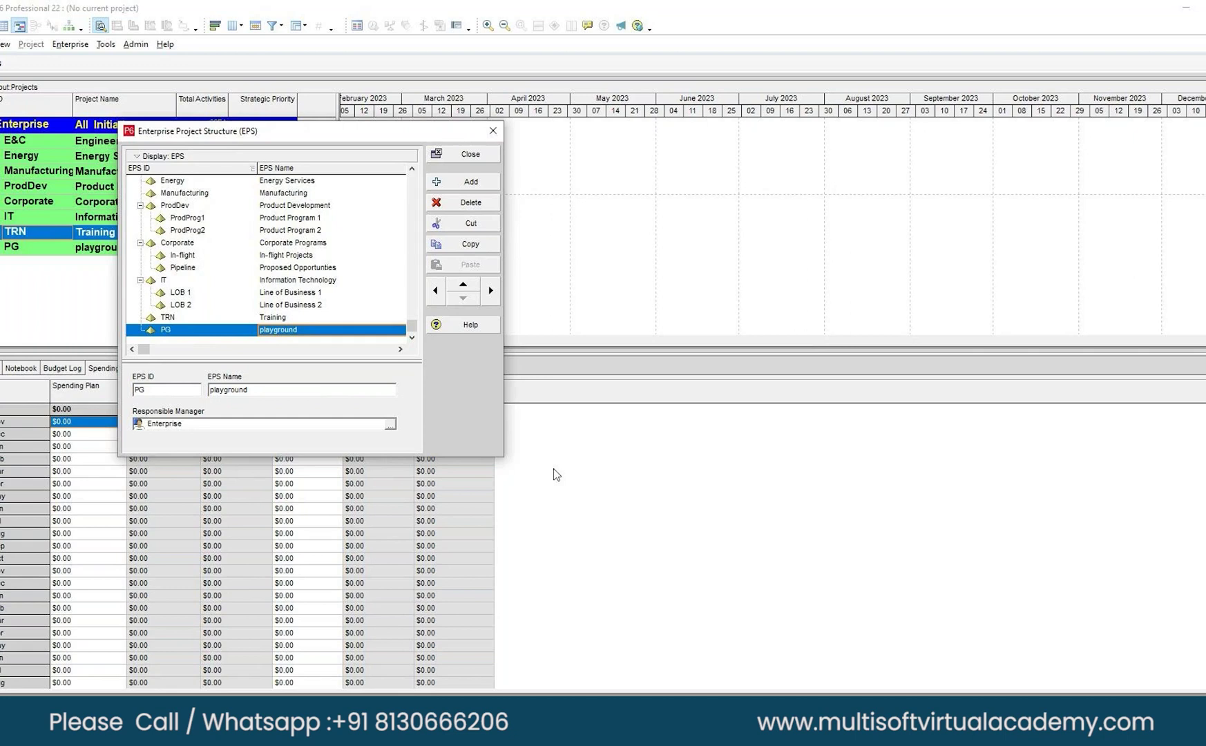
left_click(466, 152)
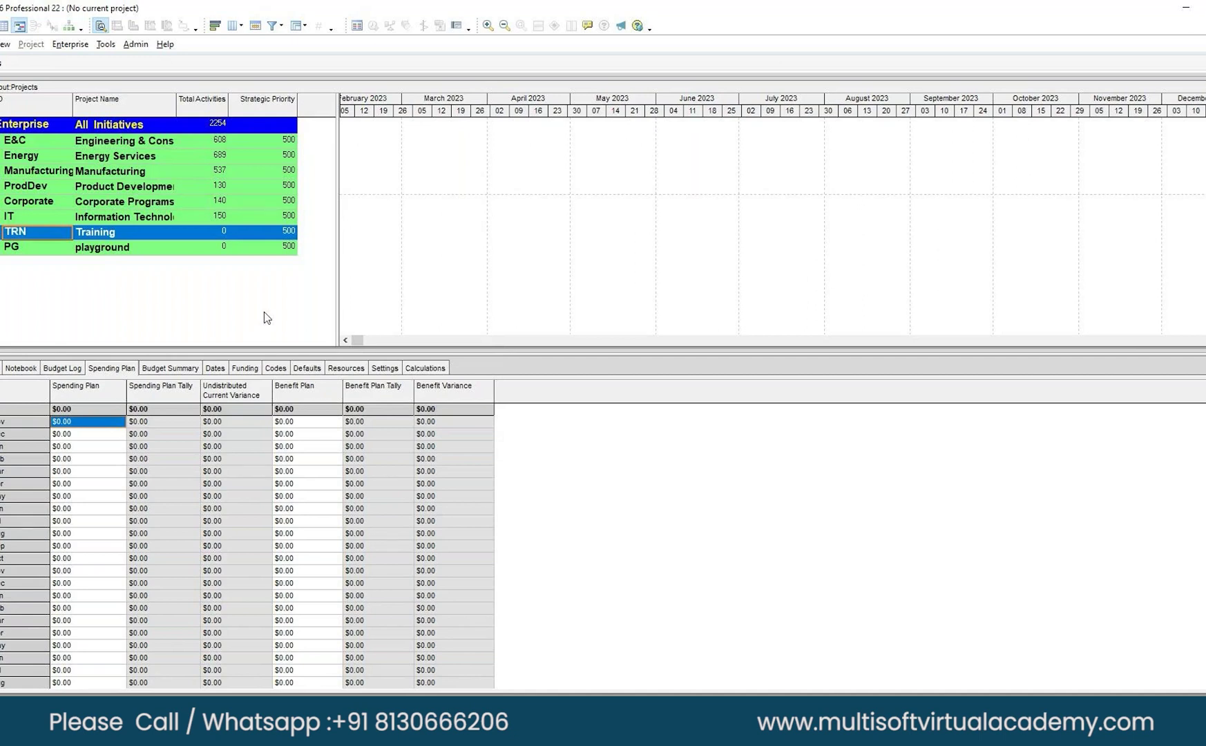
Step: Start a new project under the TRN node with ID TRN1000 and name 'Project creation'
right_click(39, 234)
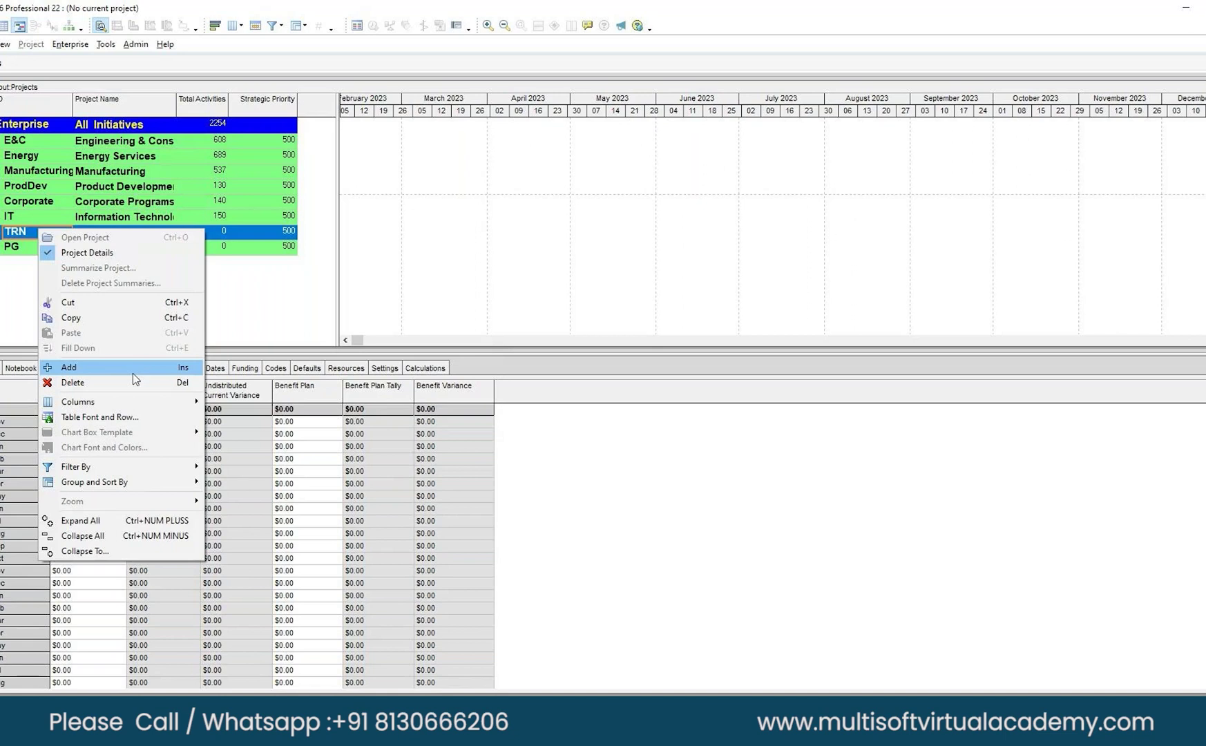
left_click(60, 373)
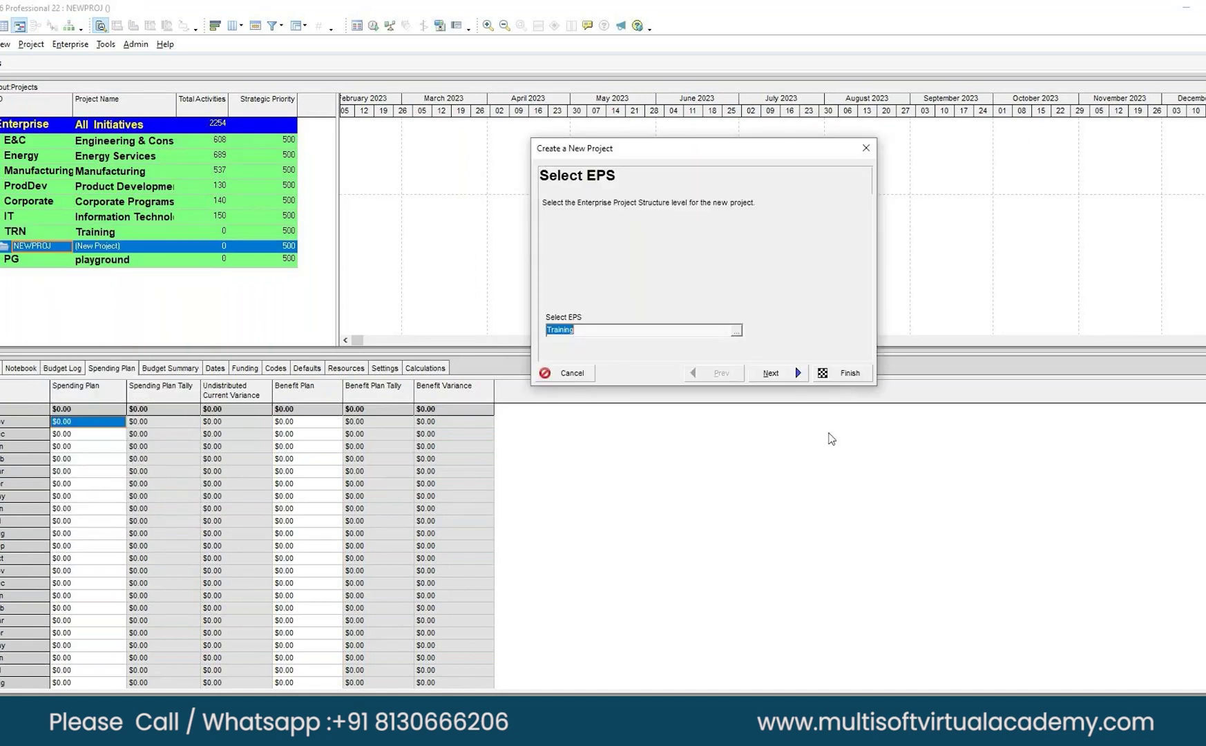
left_click(772, 372)
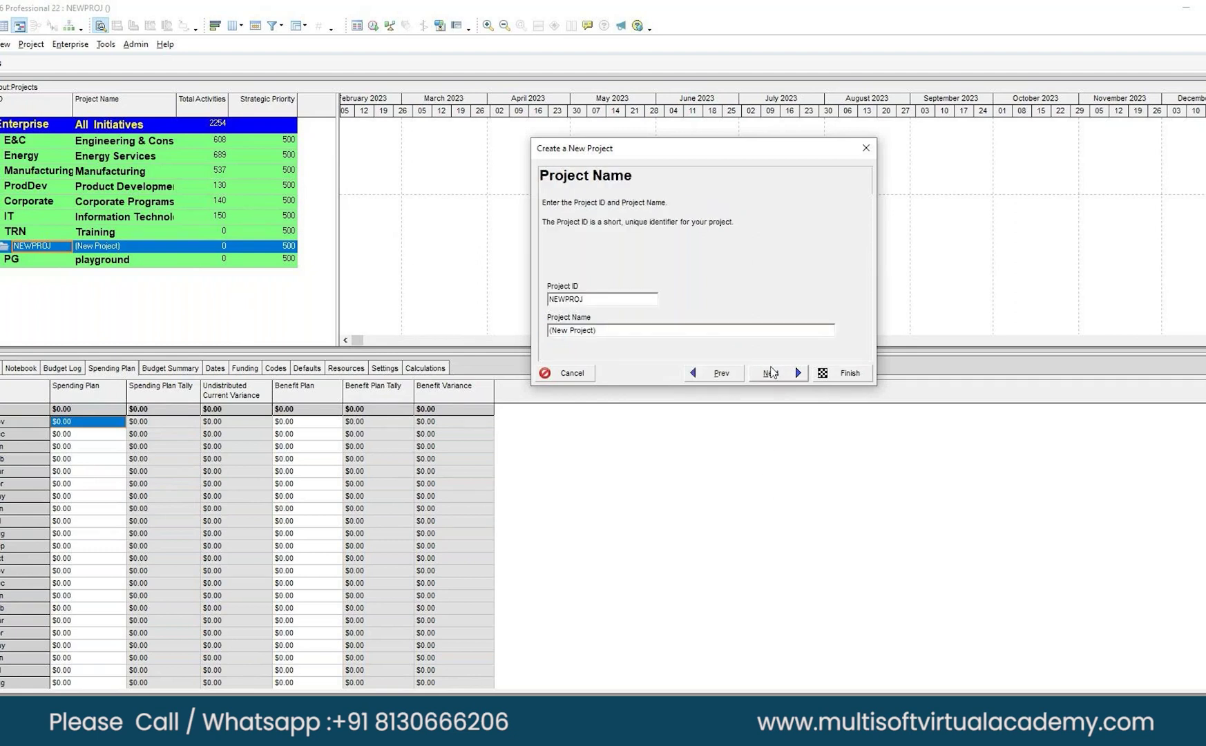
double_click(595, 299)
type("TRN1000")
key("Tab")
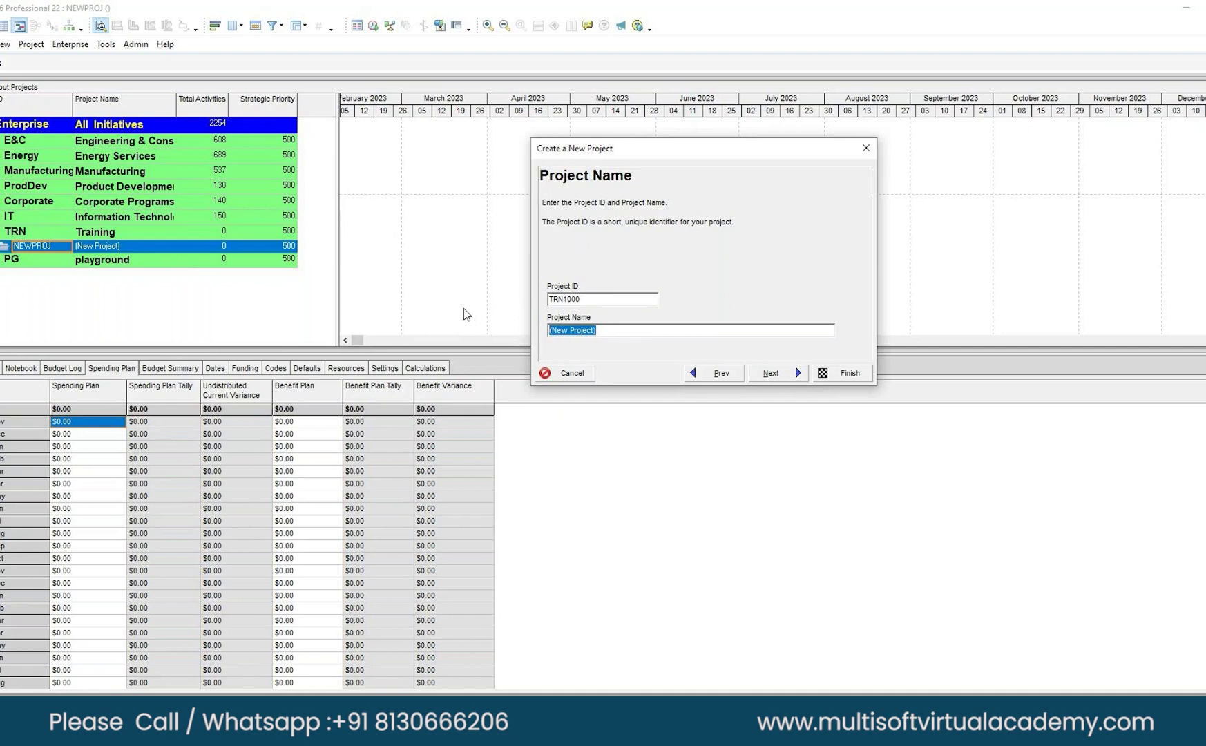
type("Project creation")
Step: Keep planned start 06-Feb-23, Enterprise as manager and Standard Rate, and finish the wizard
left_click(769, 373)
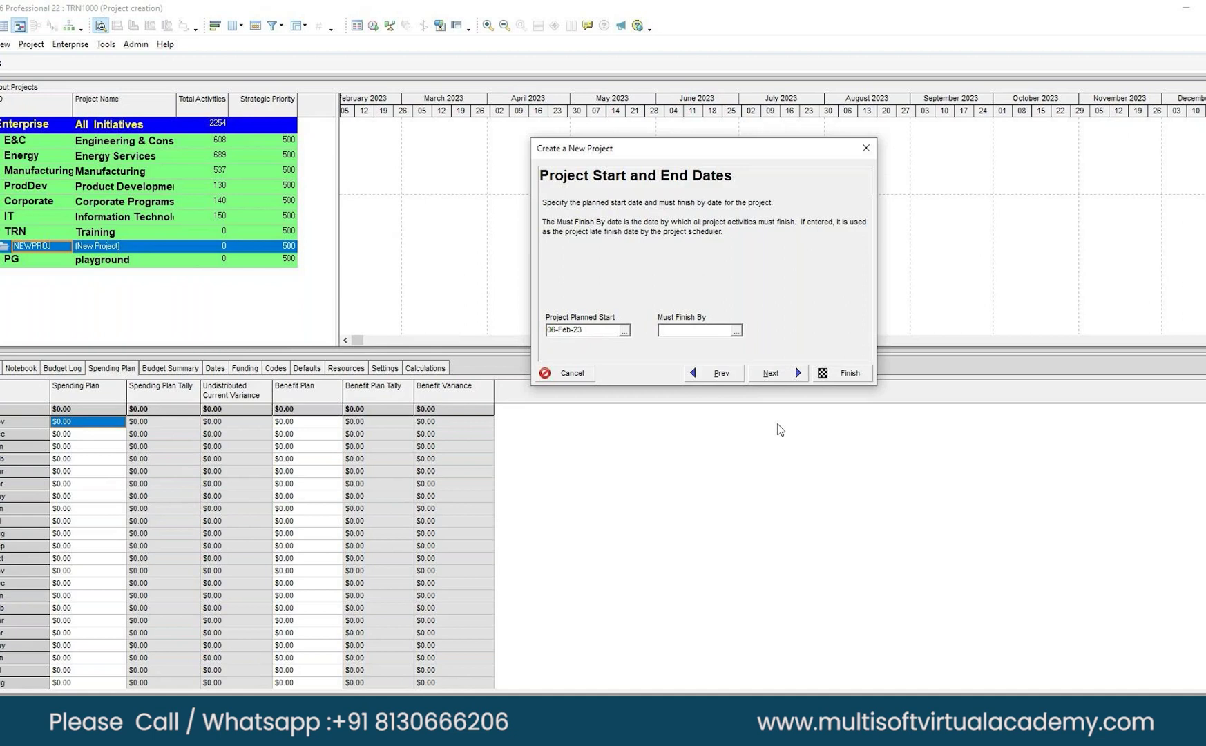
left_click(624, 331)
left_click(1192, 306)
left_click(770, 374)
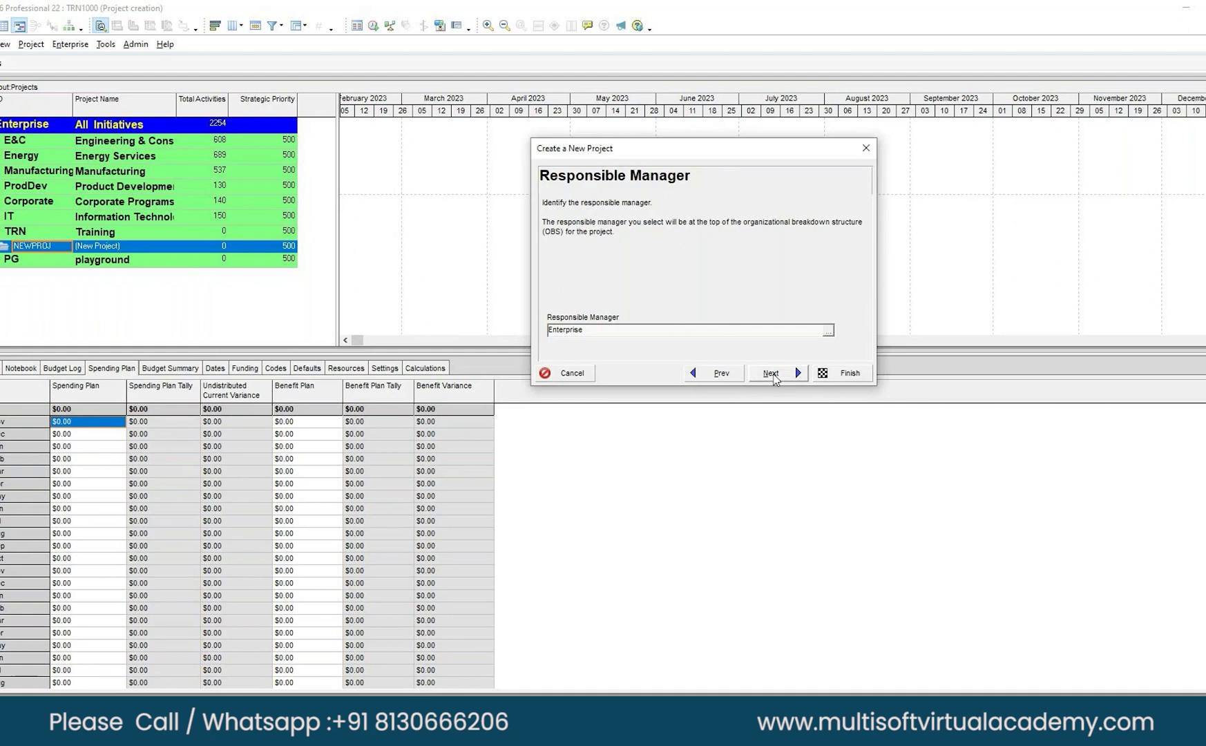
left_click(771, 374)
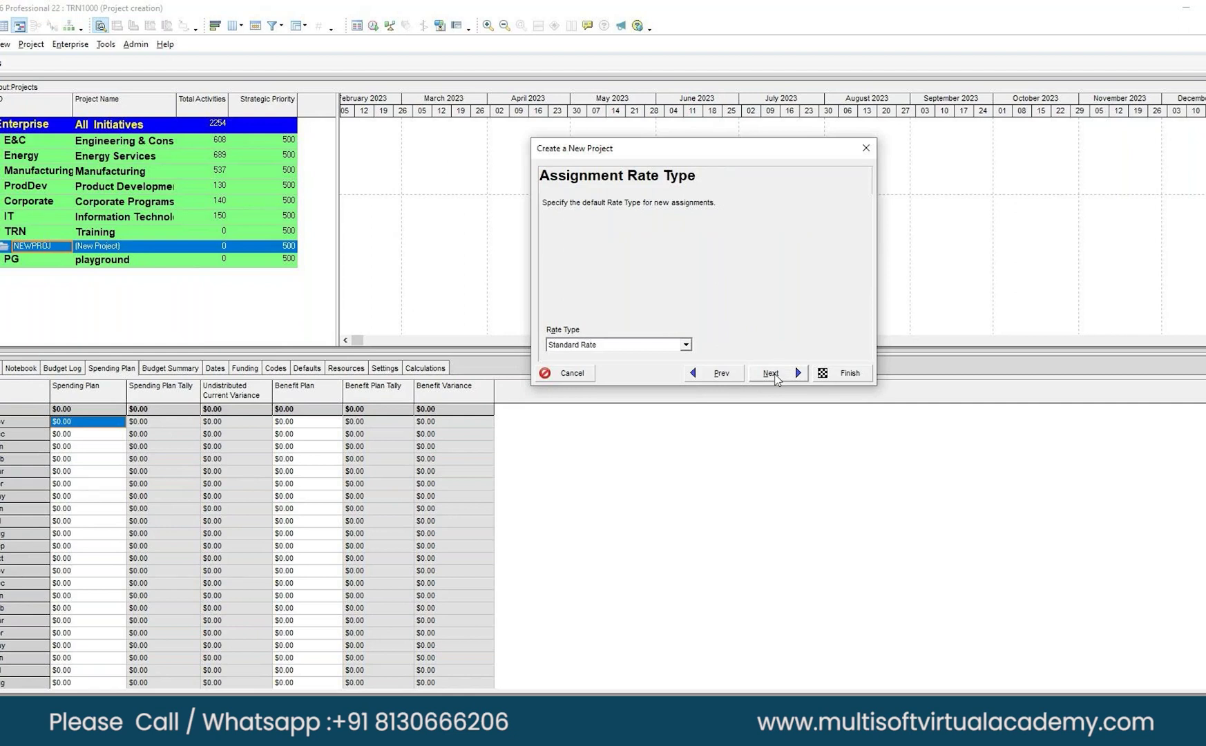
left_click(772, 373)
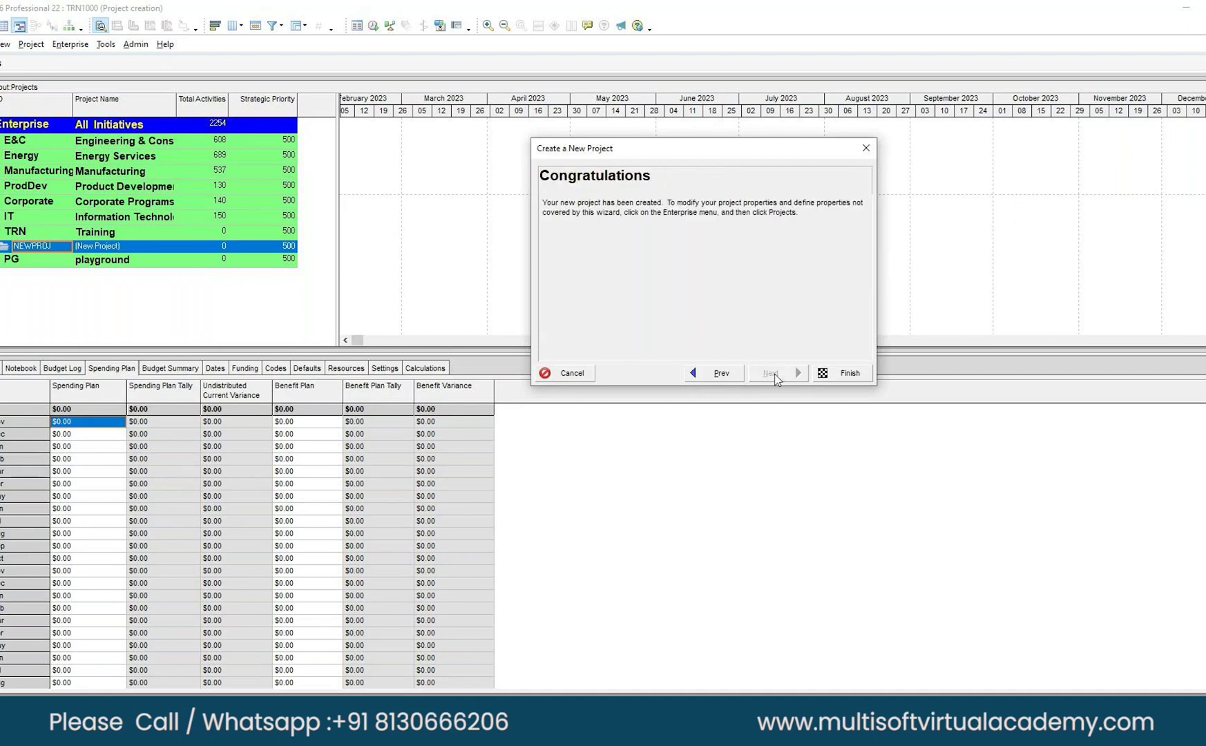
left_click(853, 374)
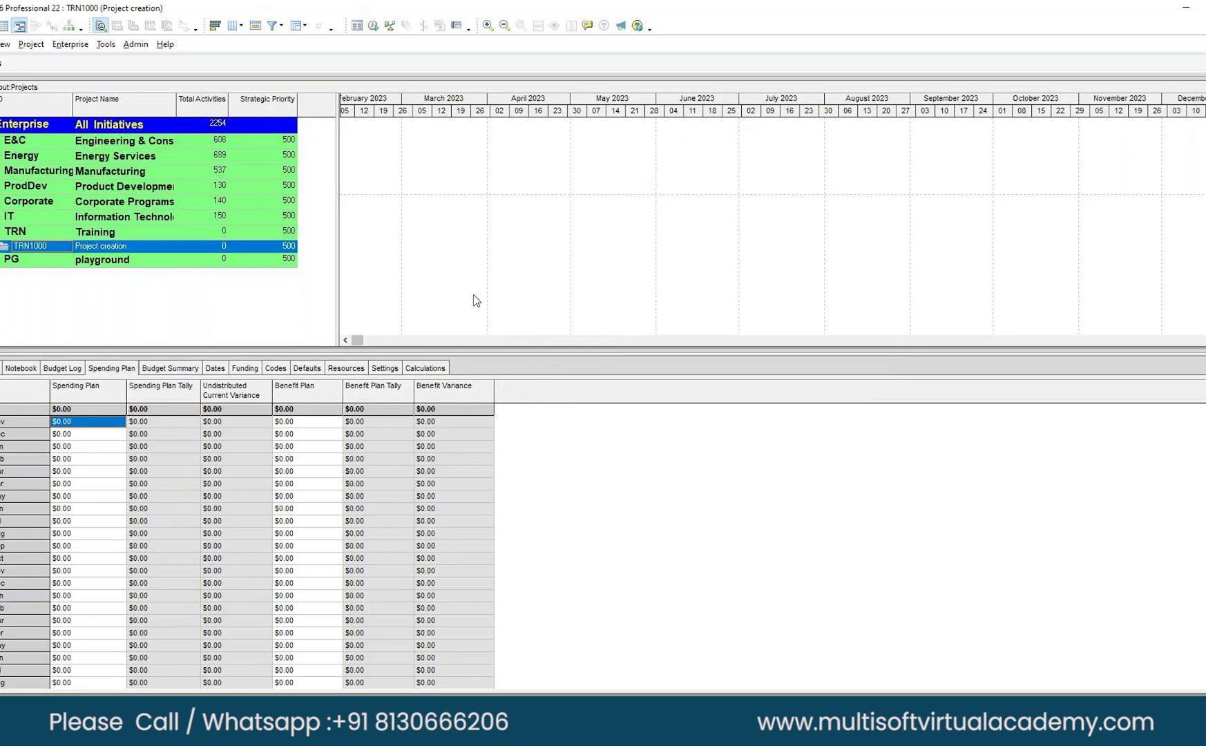
Step: Open project TRN1000 and enlarge the activity table pane
right_click(69, 246)
left_click(97, 250)
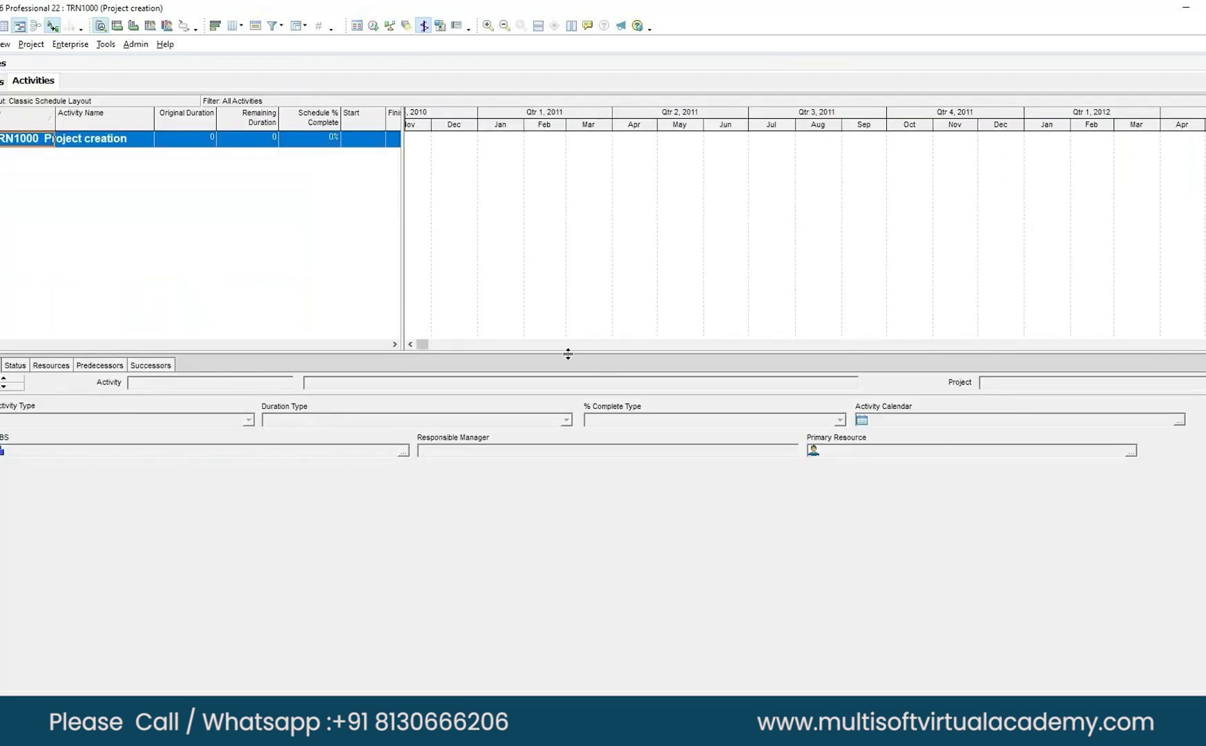
left_click_drag(565, 354, 525, 446)
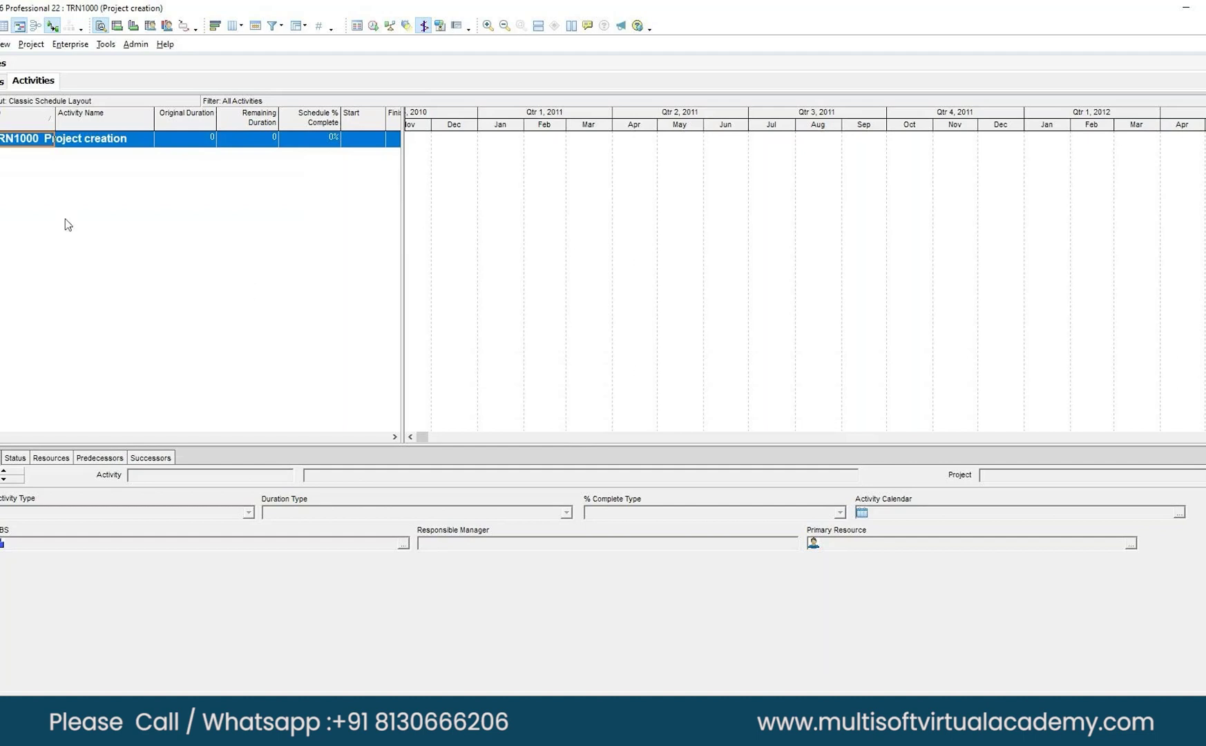
left_click(30, 44)
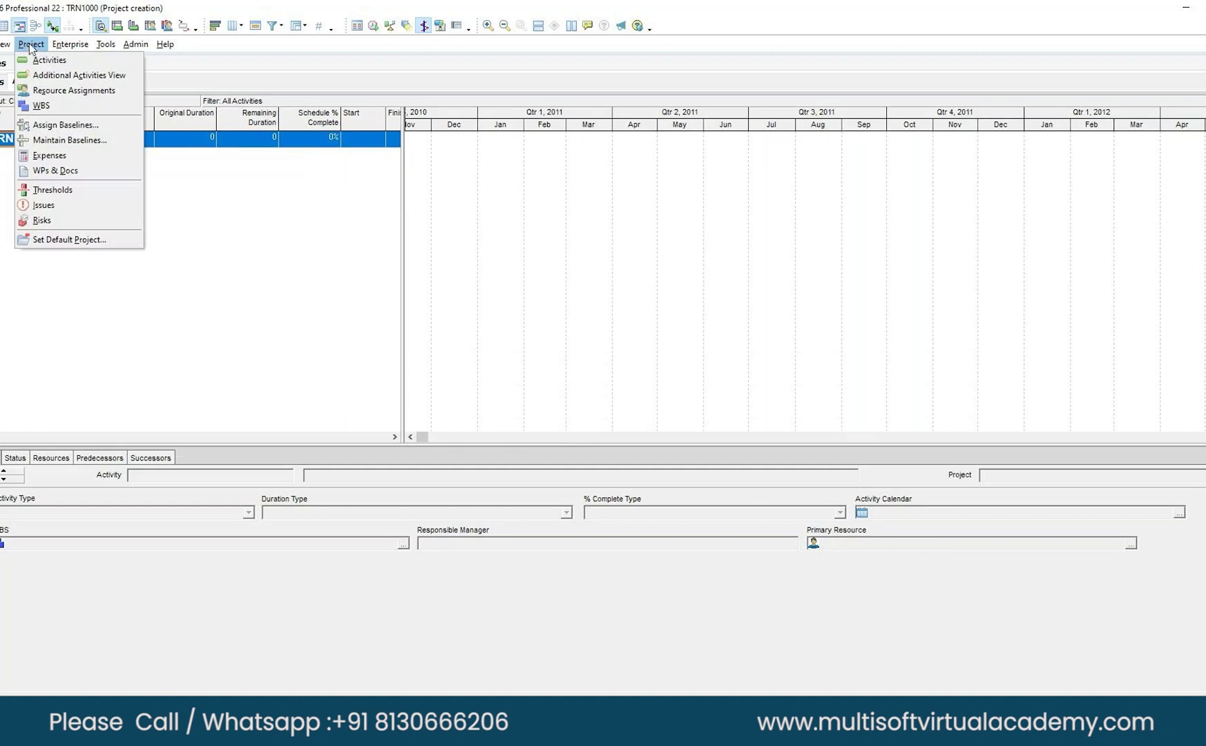
Step: In the WBS view, widen the table and add a WBS element under TRN1000
left_click(41, 107)
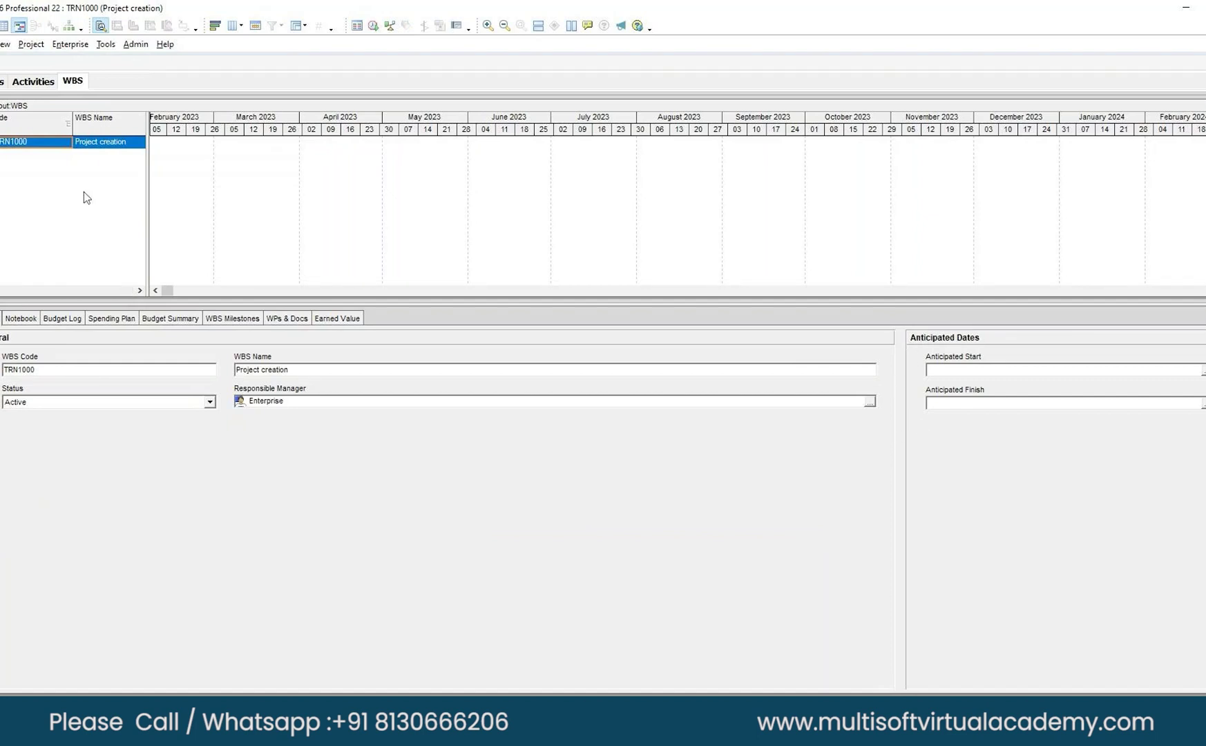
left_click_drag(148, 215, 344, 222)
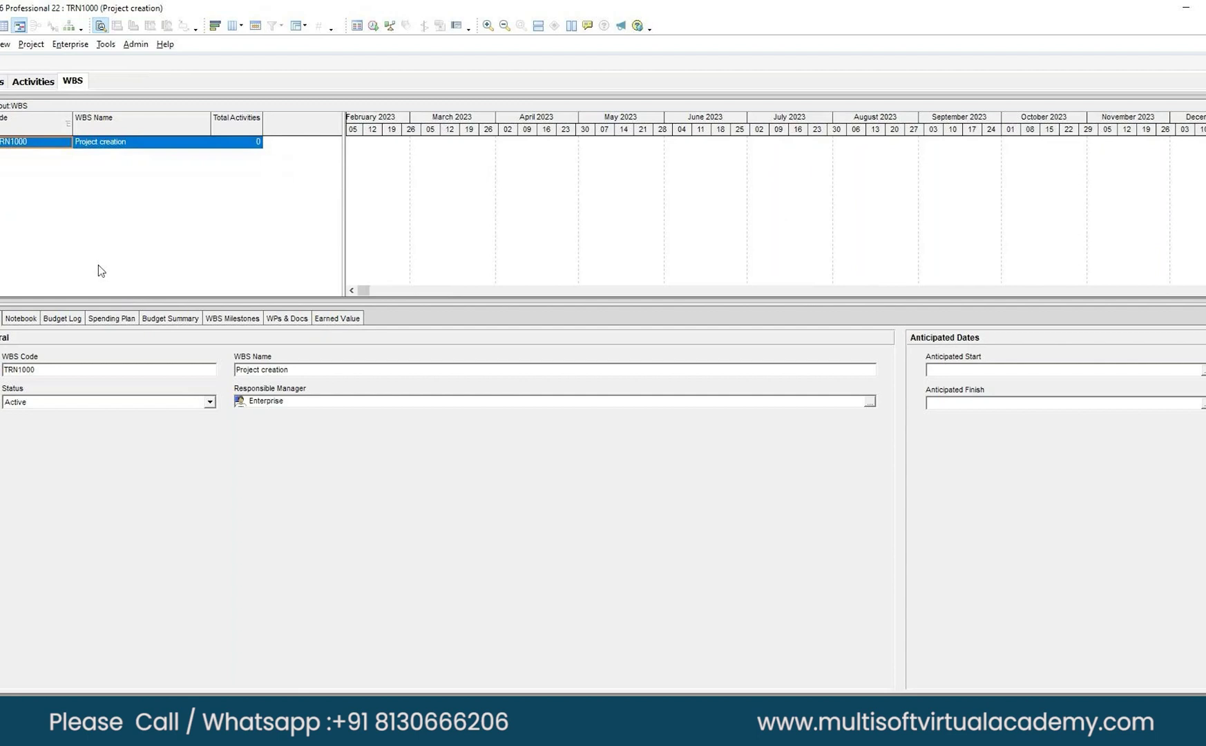
right_click(28, 143)
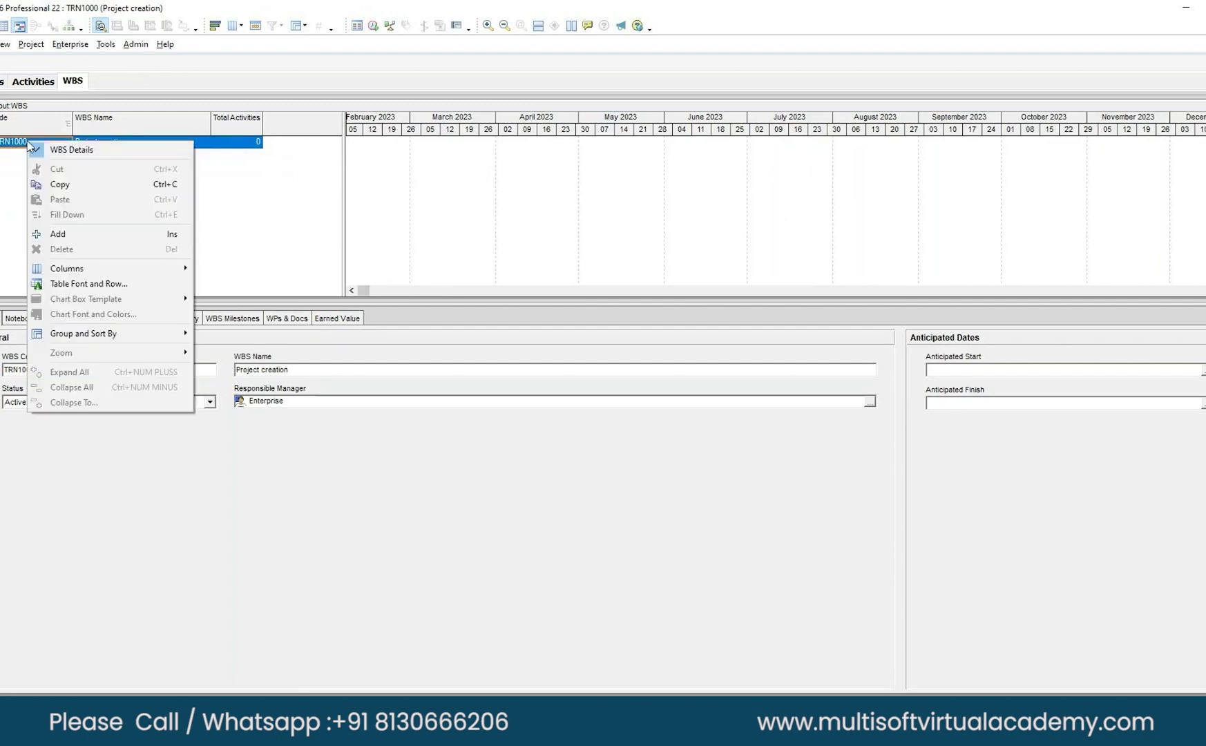
left_click(58, 233)
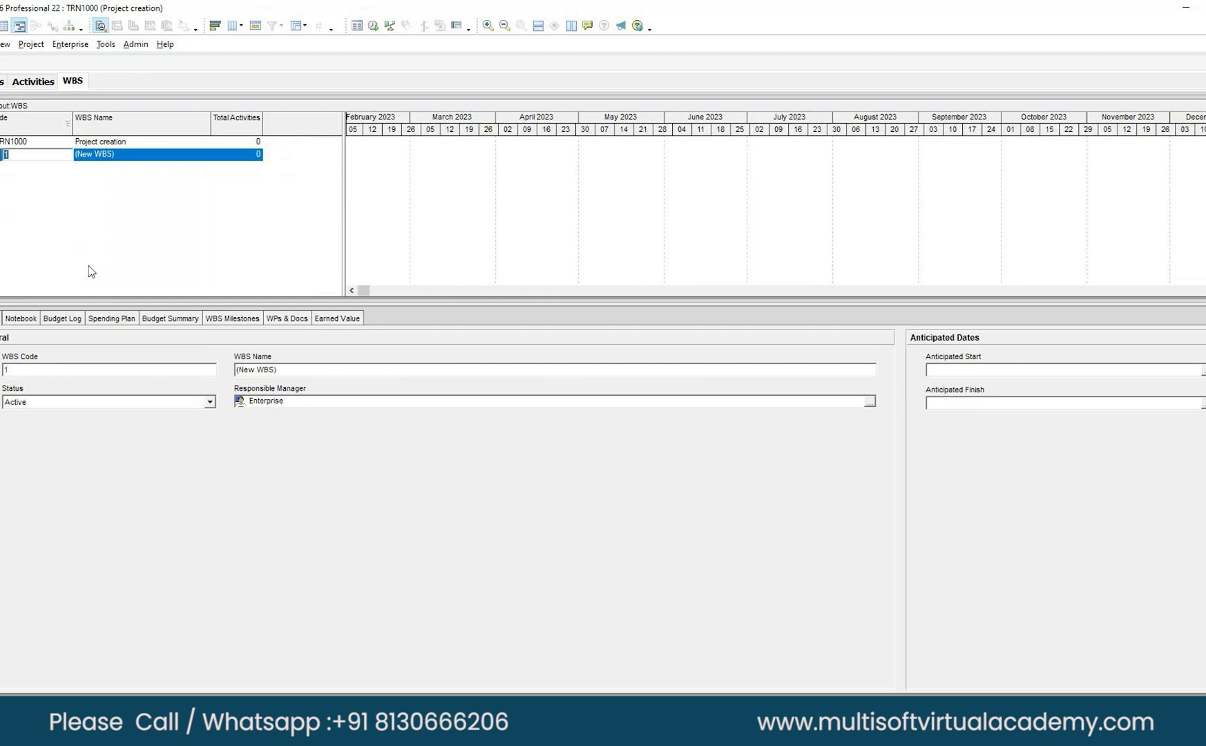
Step: Name the new WBS element 'engineering' and insert another WBS row
left_click(95, 158)
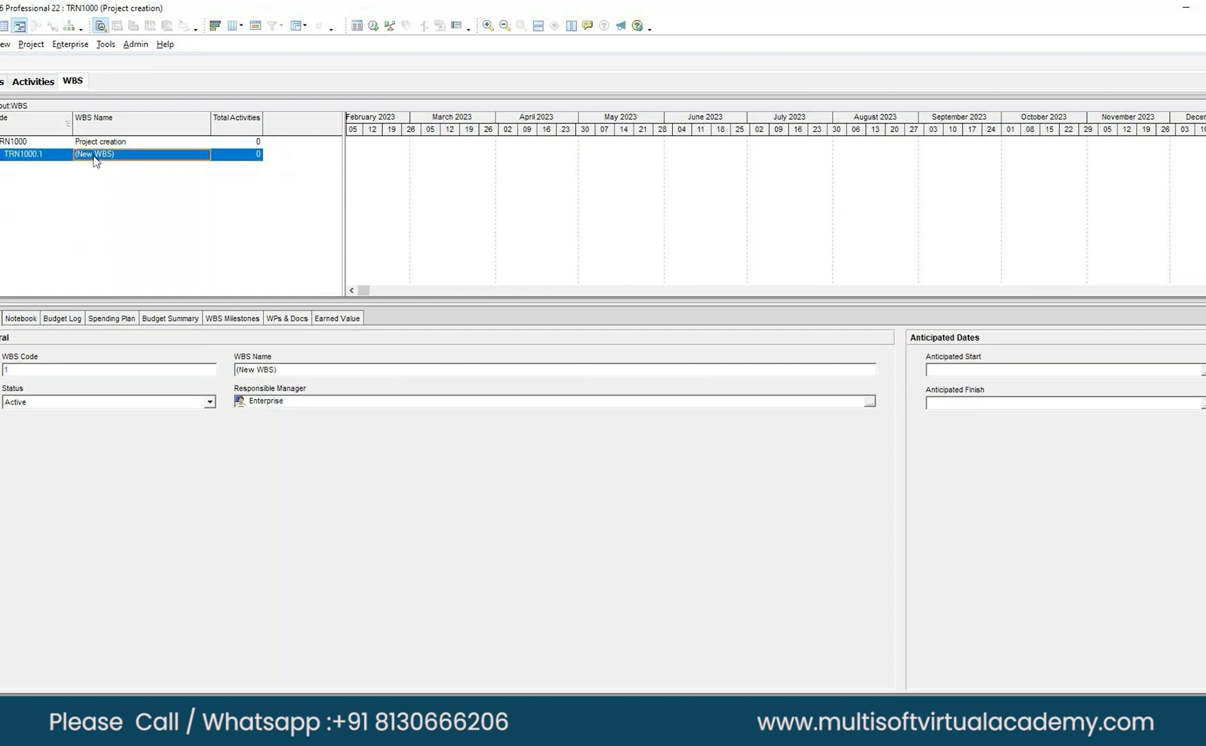
left_click(95, 158)
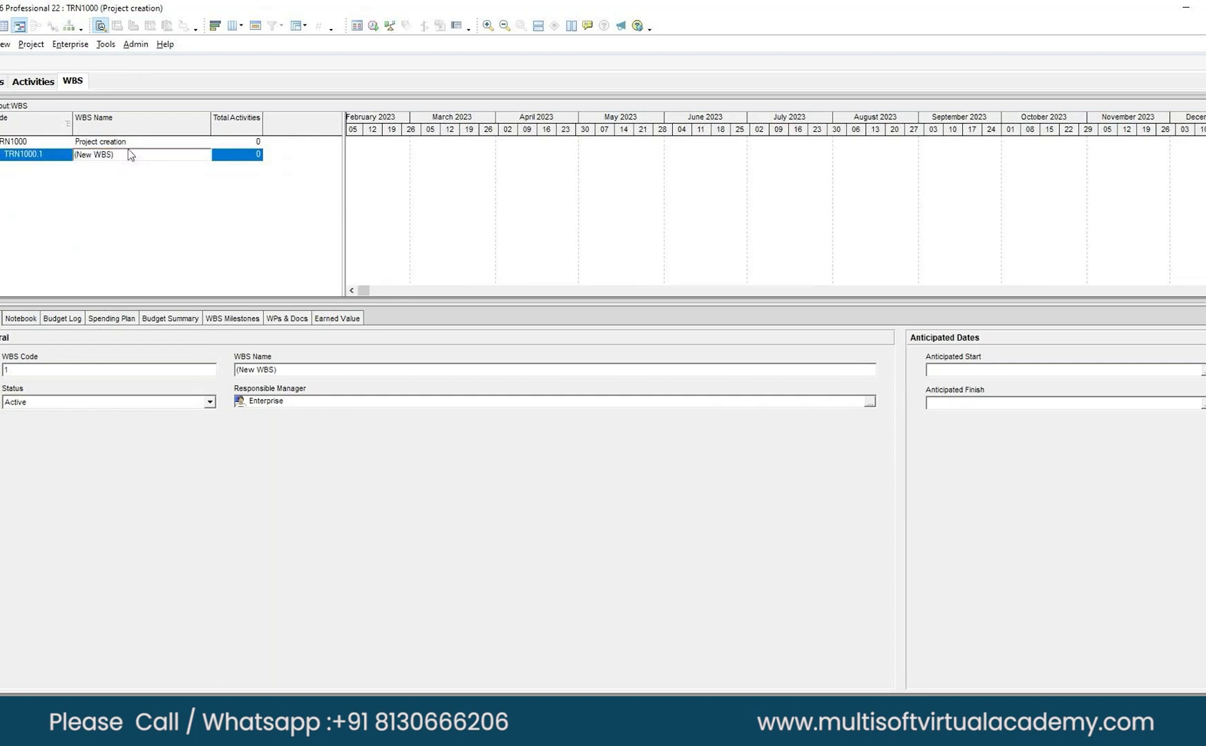
type("engineering")
key("Return")
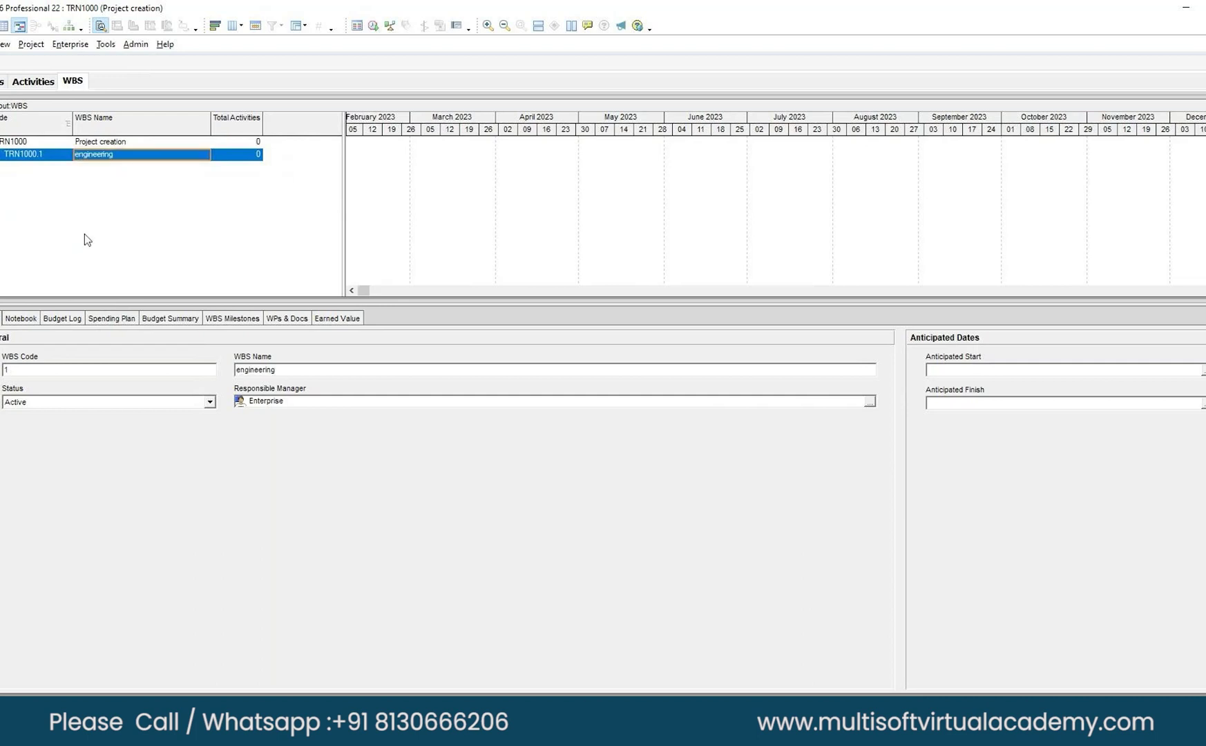
right_click(12, 166)
left_click(38, 259)
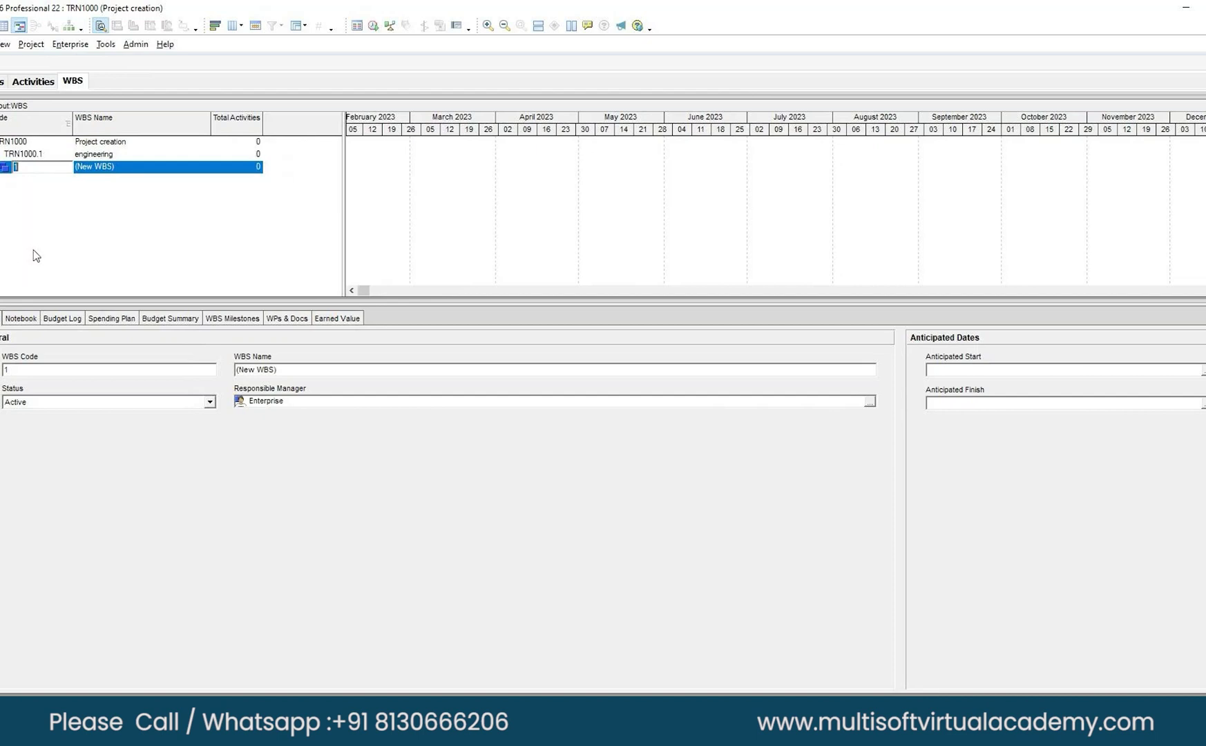
Step: Raise the new element to engineering's level, name it 'procurement', and add another for construction
key("Return")
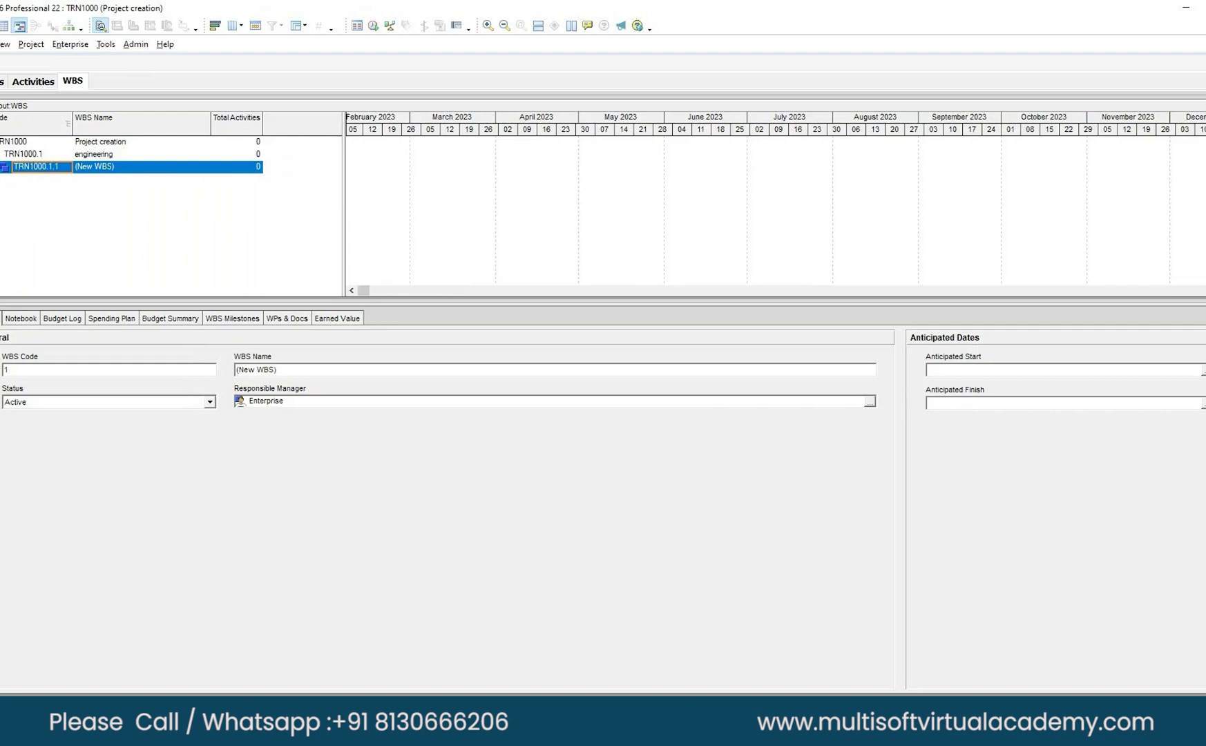
key("ctrl+Left")
left_click(95, 168)
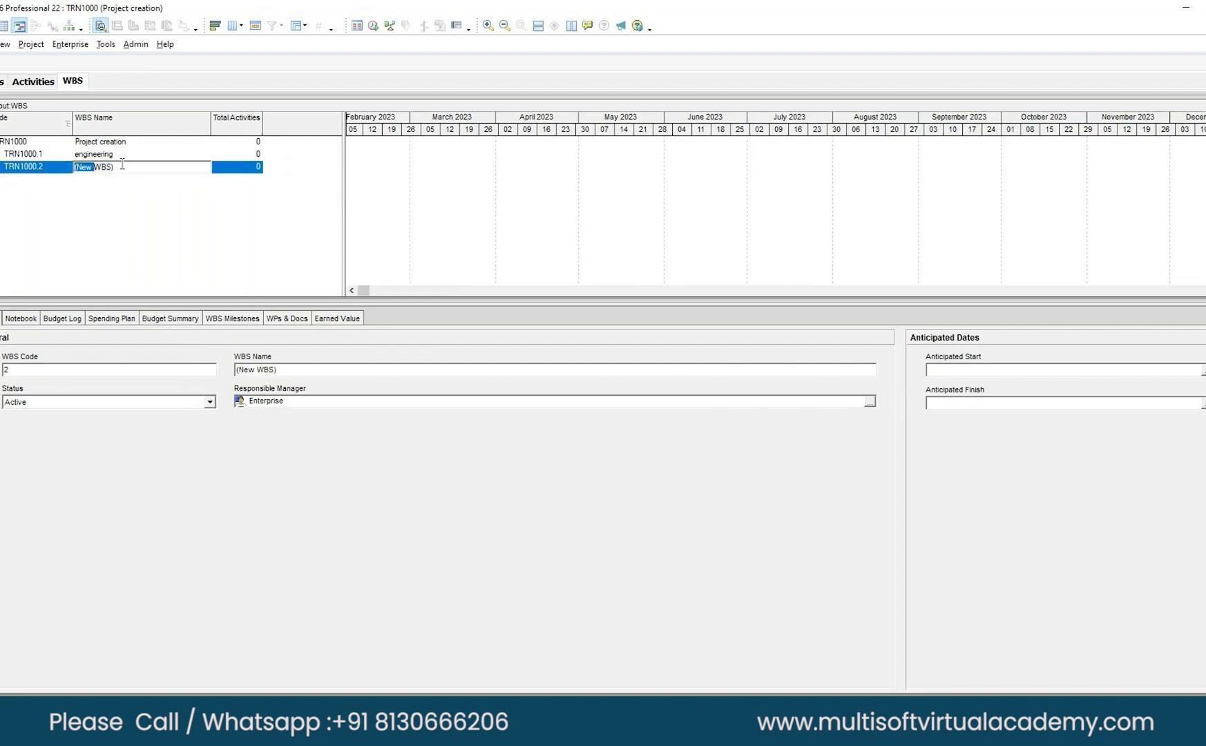
type("procurement")
key("Return")
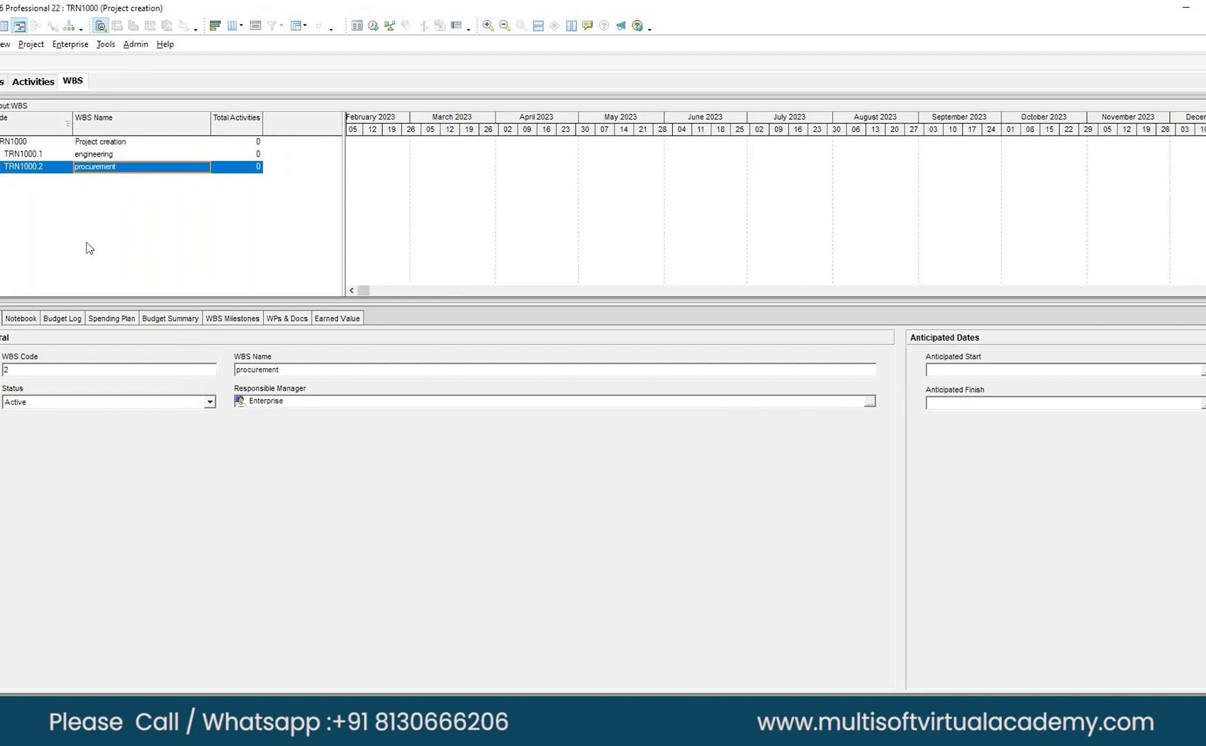
key("Insert")
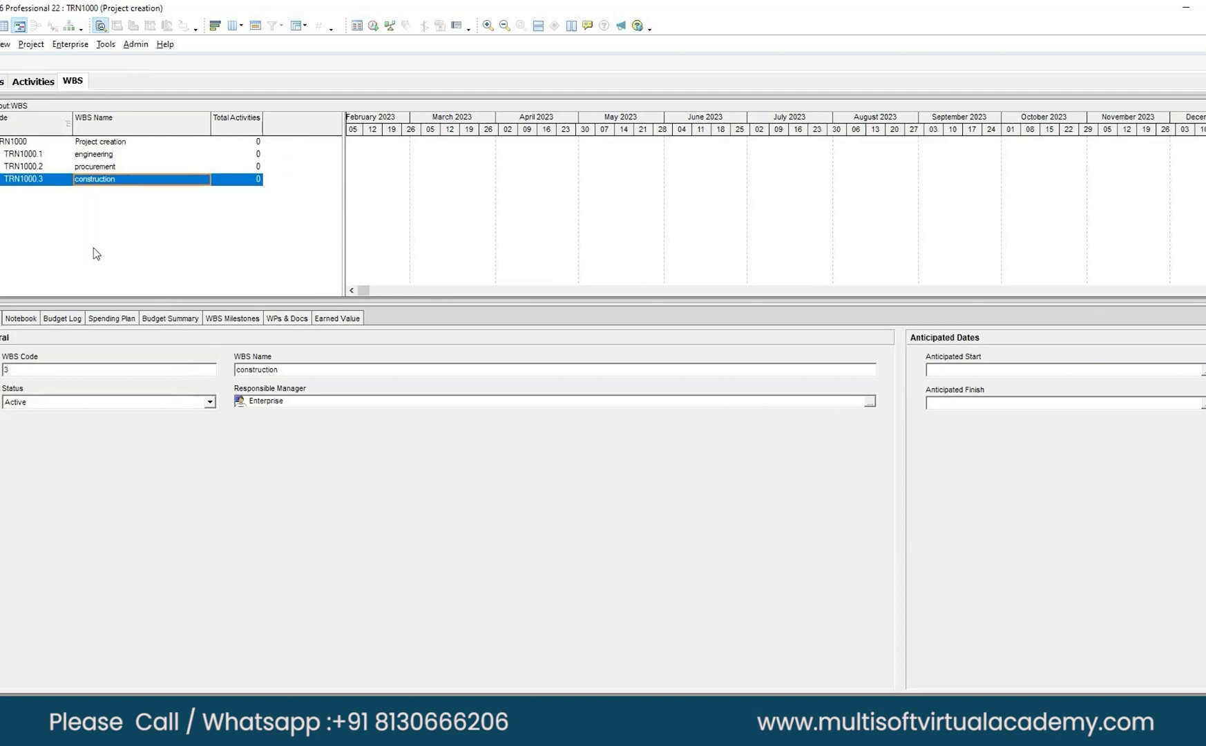
Step: Return to Activities, refresh the data, and widen the table to show Finish and Total Float
left_click(32, 82)
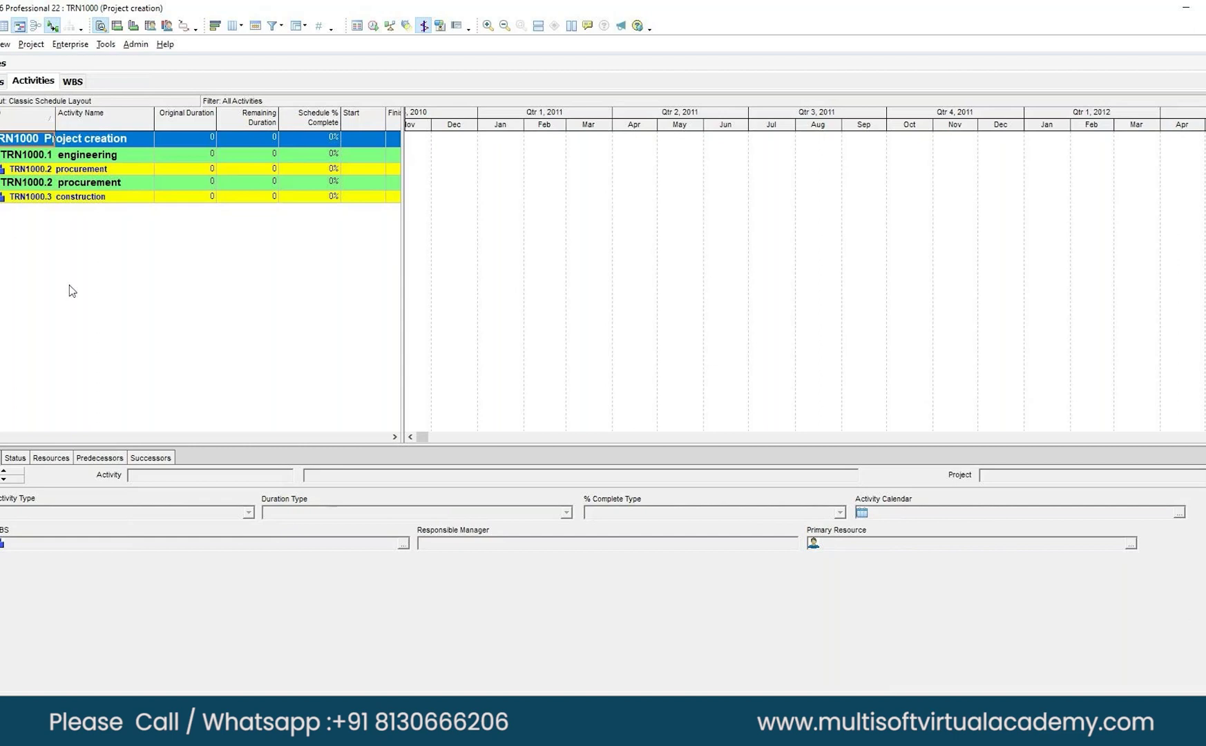
key("alt+f")
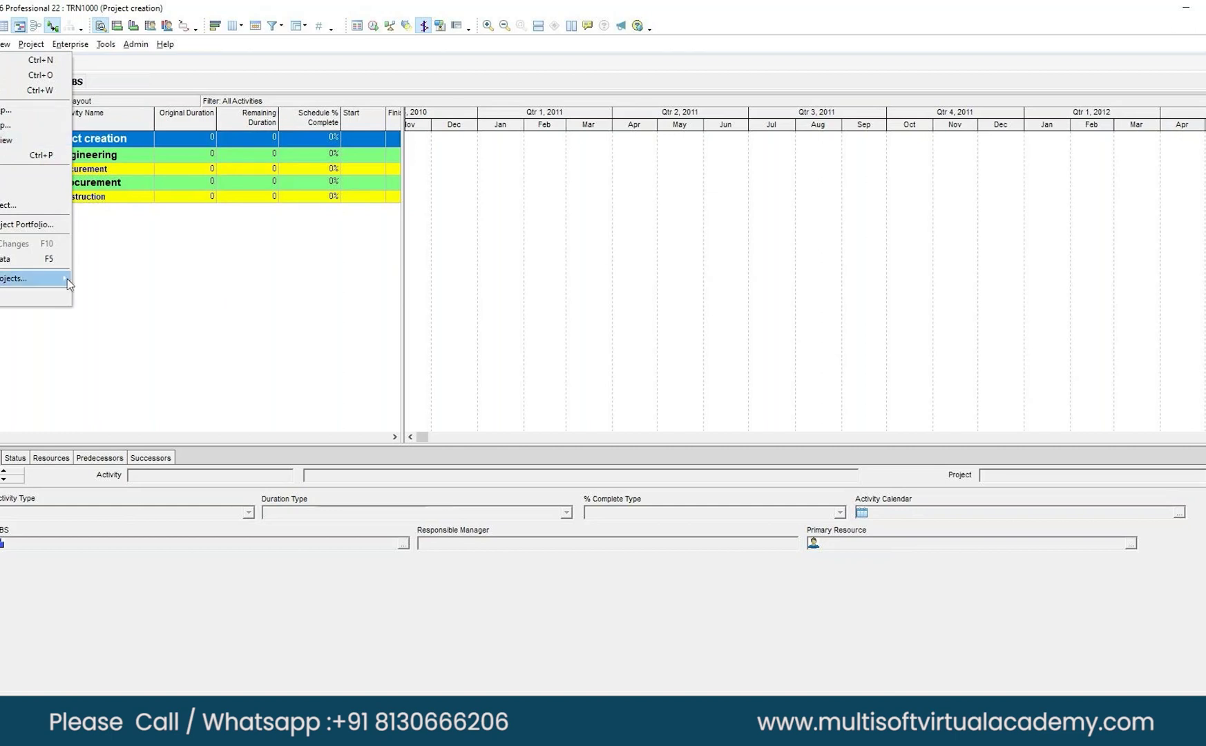
key("Return")
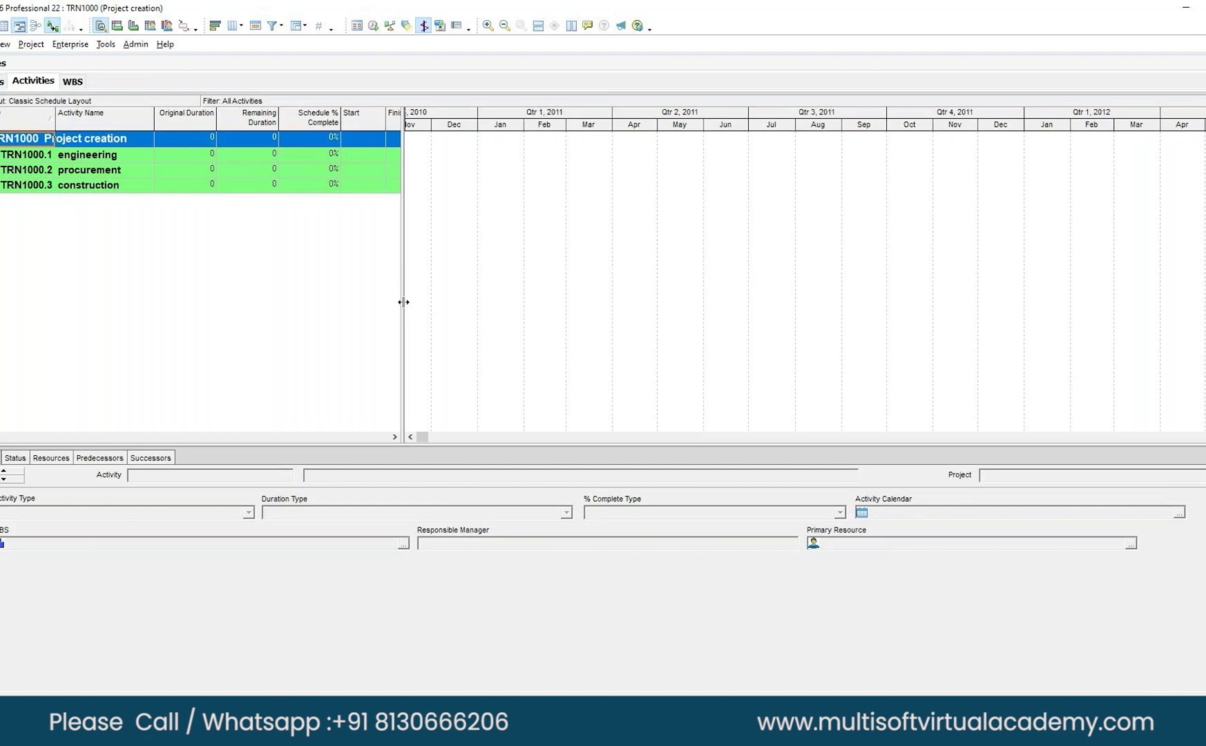
left_click_drag(403, 302, 476, 275)
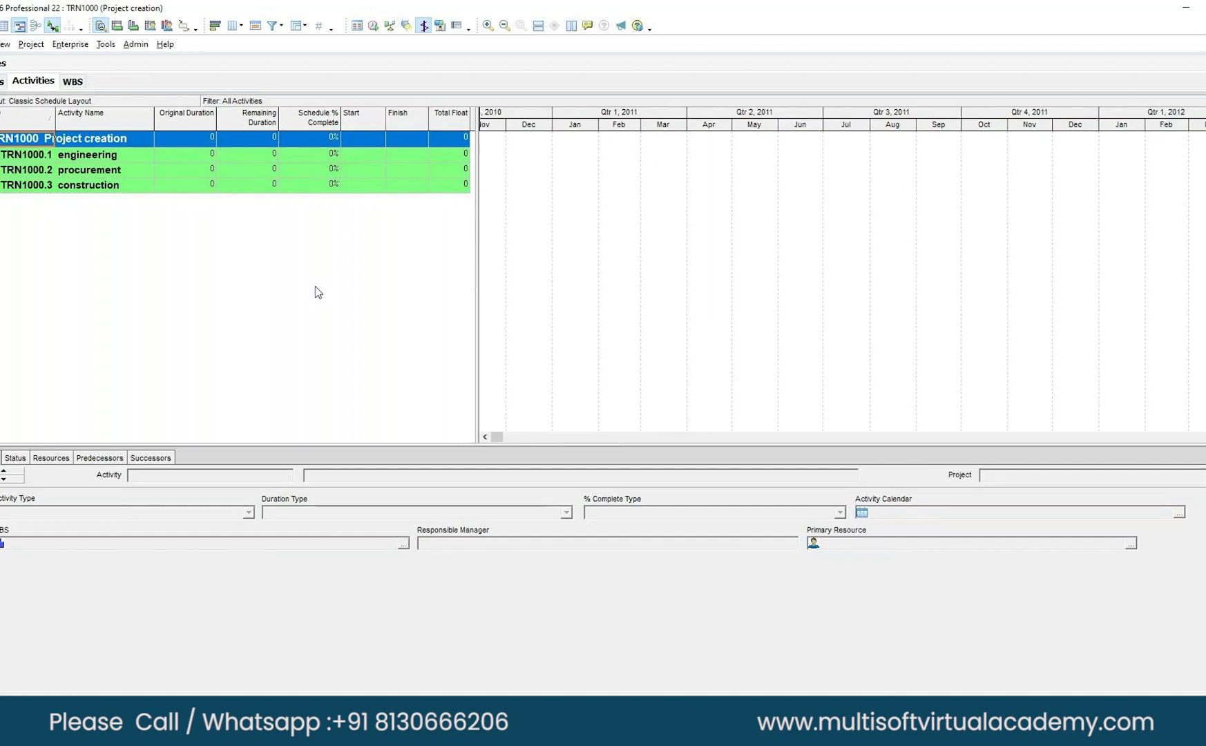
Step: Remove the Schedule % Complete, Remaining Duration and Total Float columns from the activity table
right_click(338, 263)
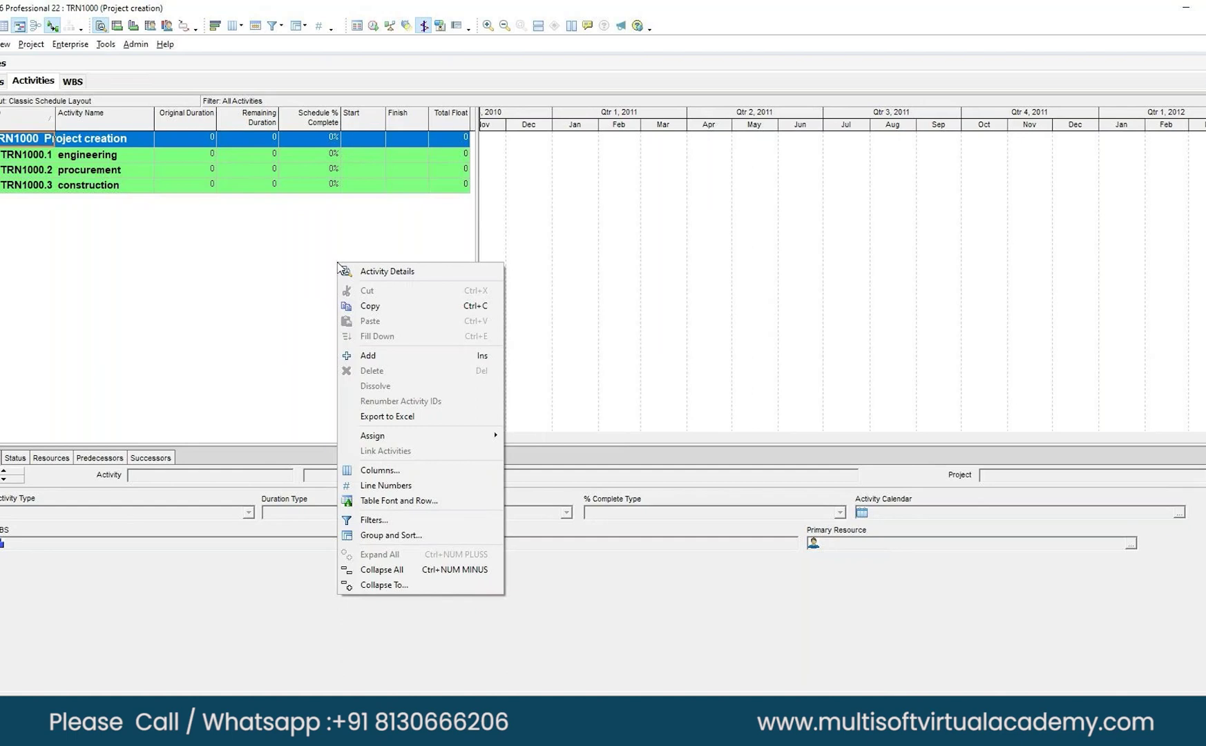
left_click(371, 470)
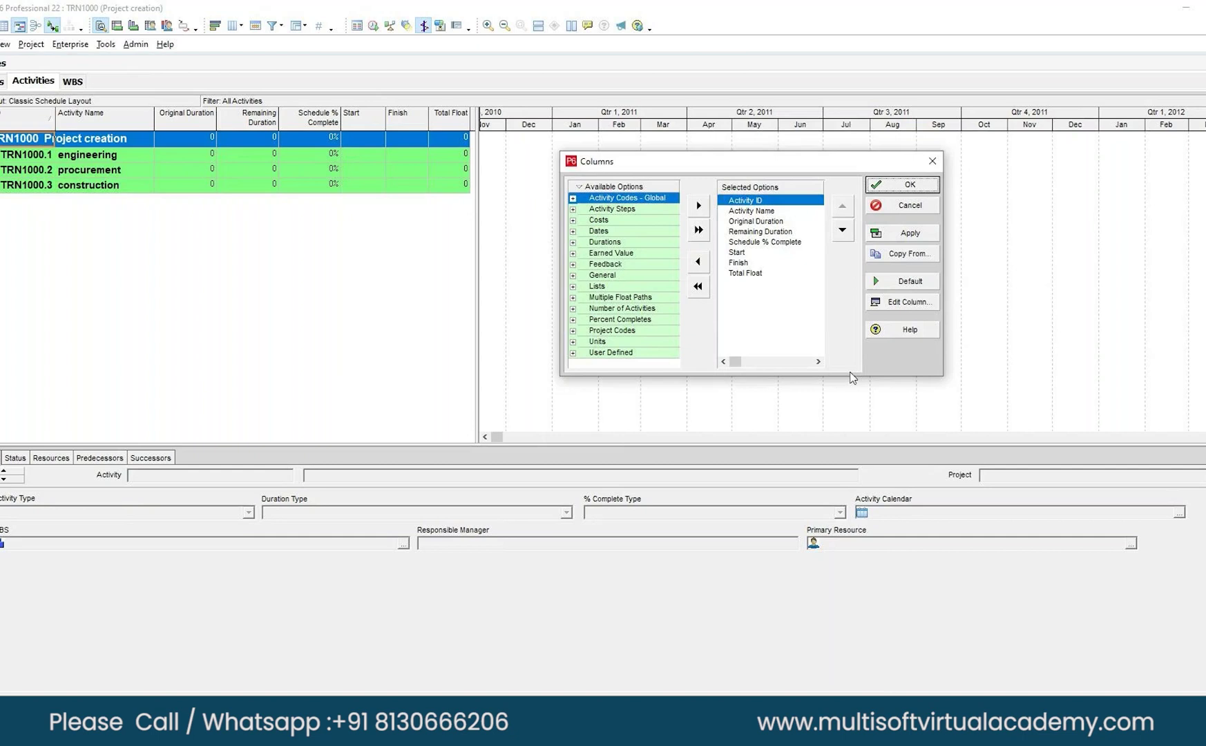
left_click(755, 245)
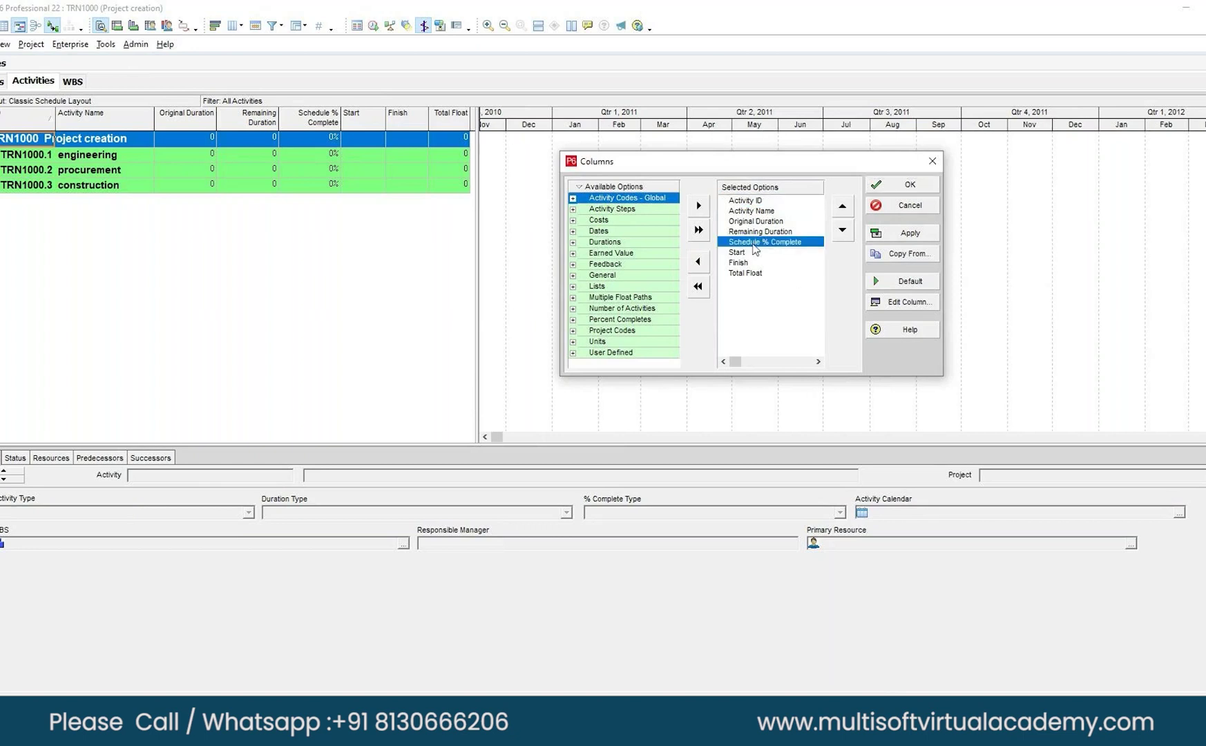
left_click(700, 262)
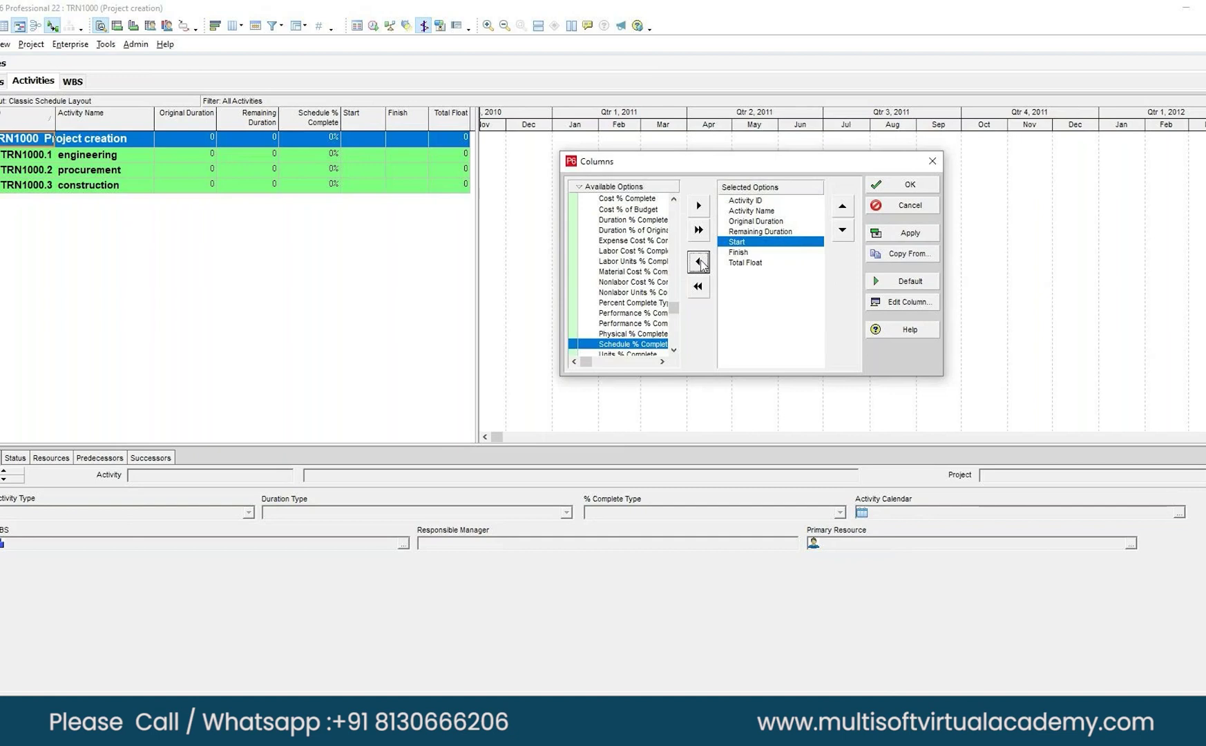
left_click(737, 231)
left_click(697, 261)
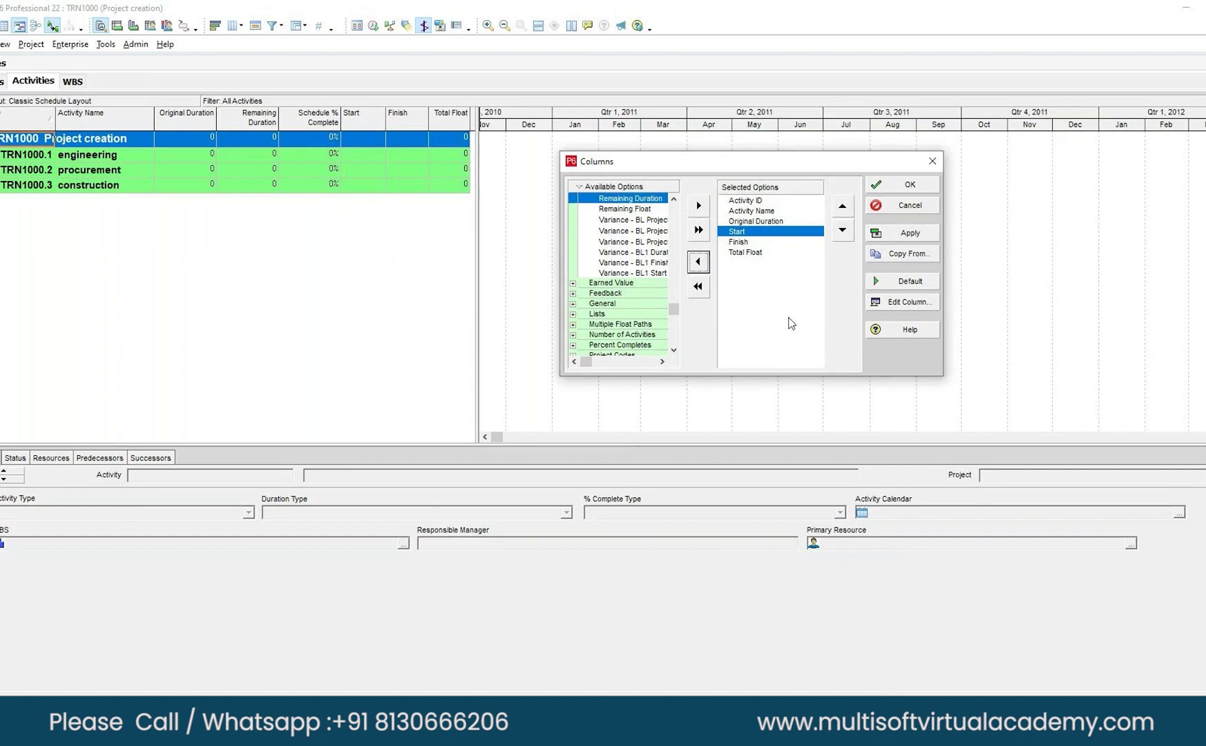
left_click(730, 252)
left_click(697, 261)
left_click(903, 232)
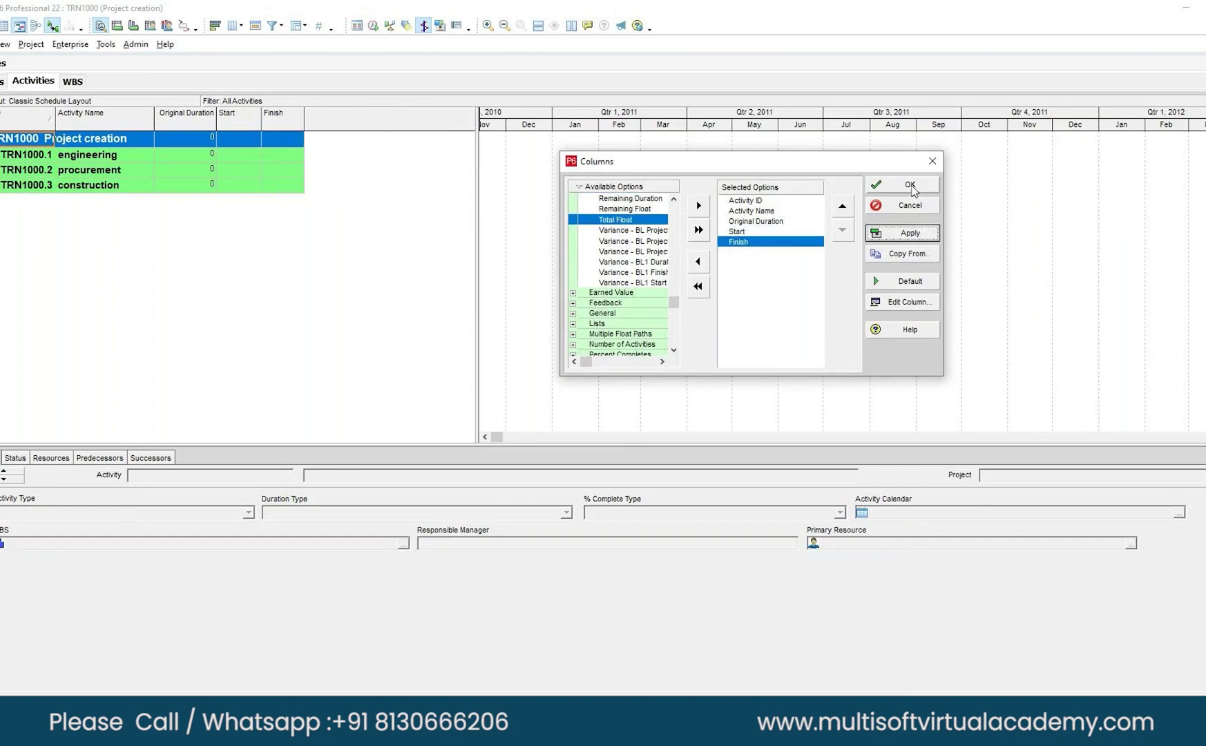
left_click(911, 185)
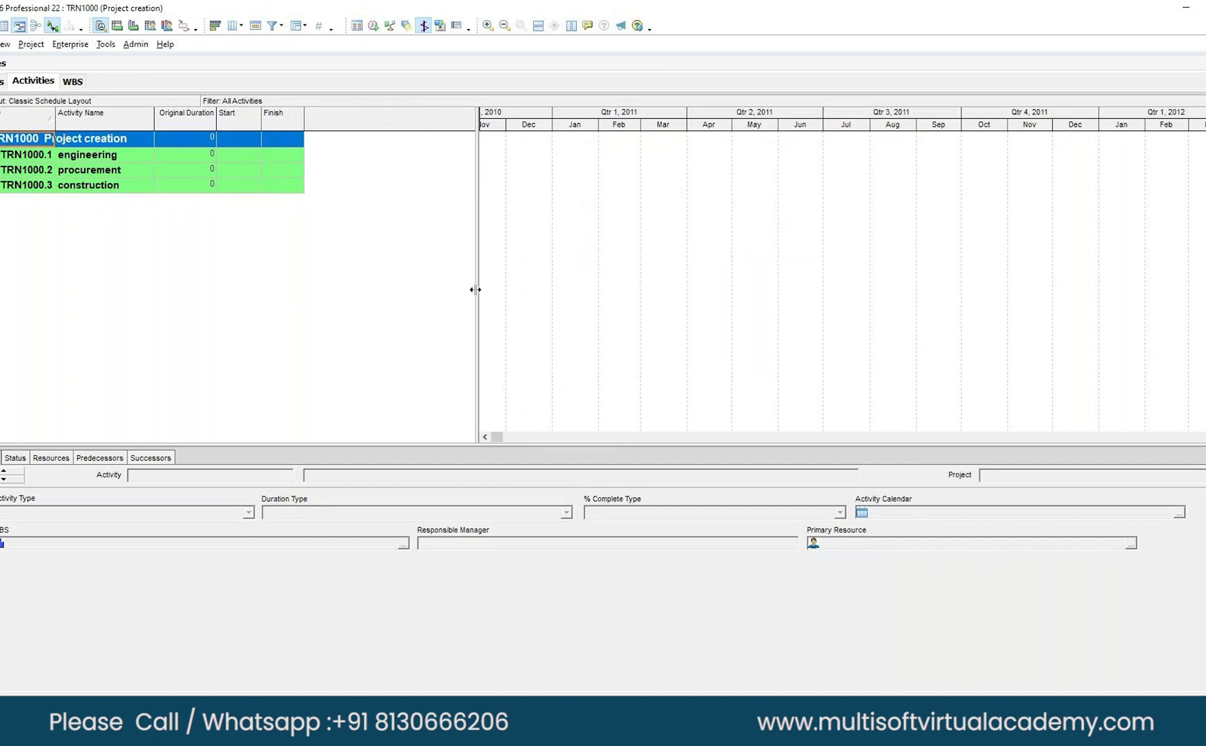
Step: Narrow the activity table and show WBS group headings by Name / Description only, without ID / Code
left_click_drag(475, 289, 313, 261)
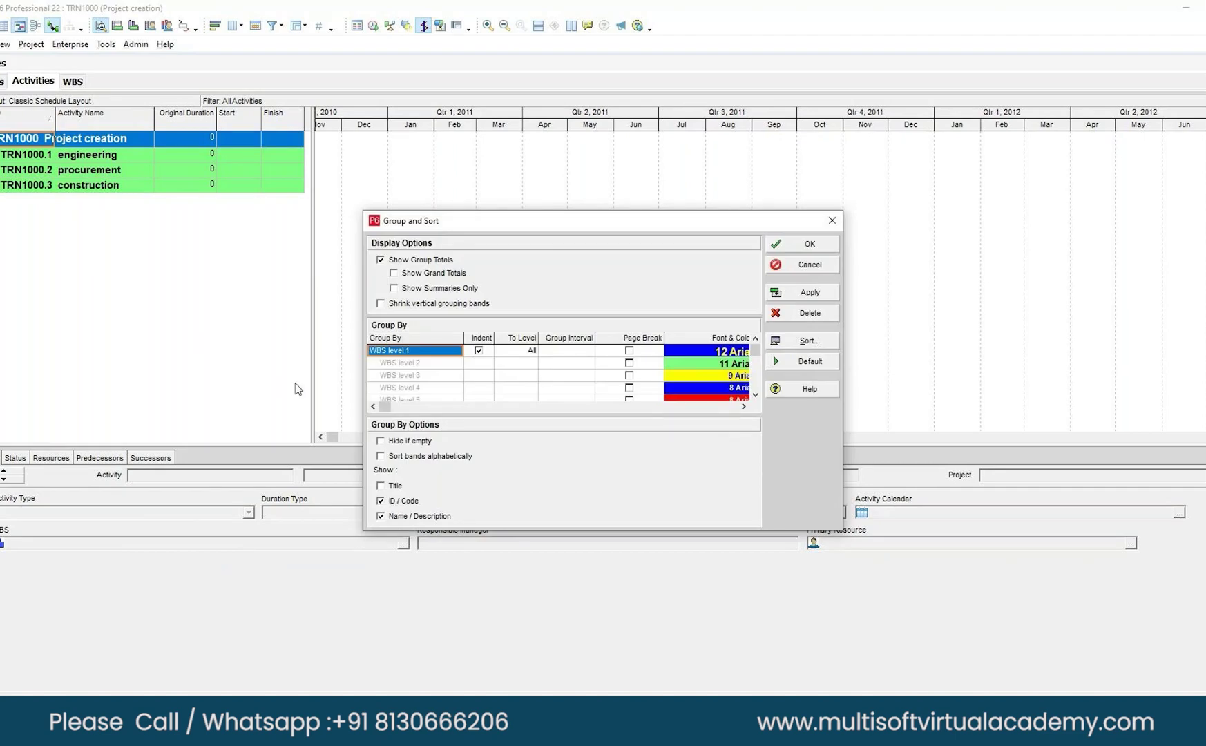
scroll(475, 365, "down", 1)
scroll(475, 365, "up", 2)
left_click(380, 515)
left_click(380, 500)
left_click(809, 294)
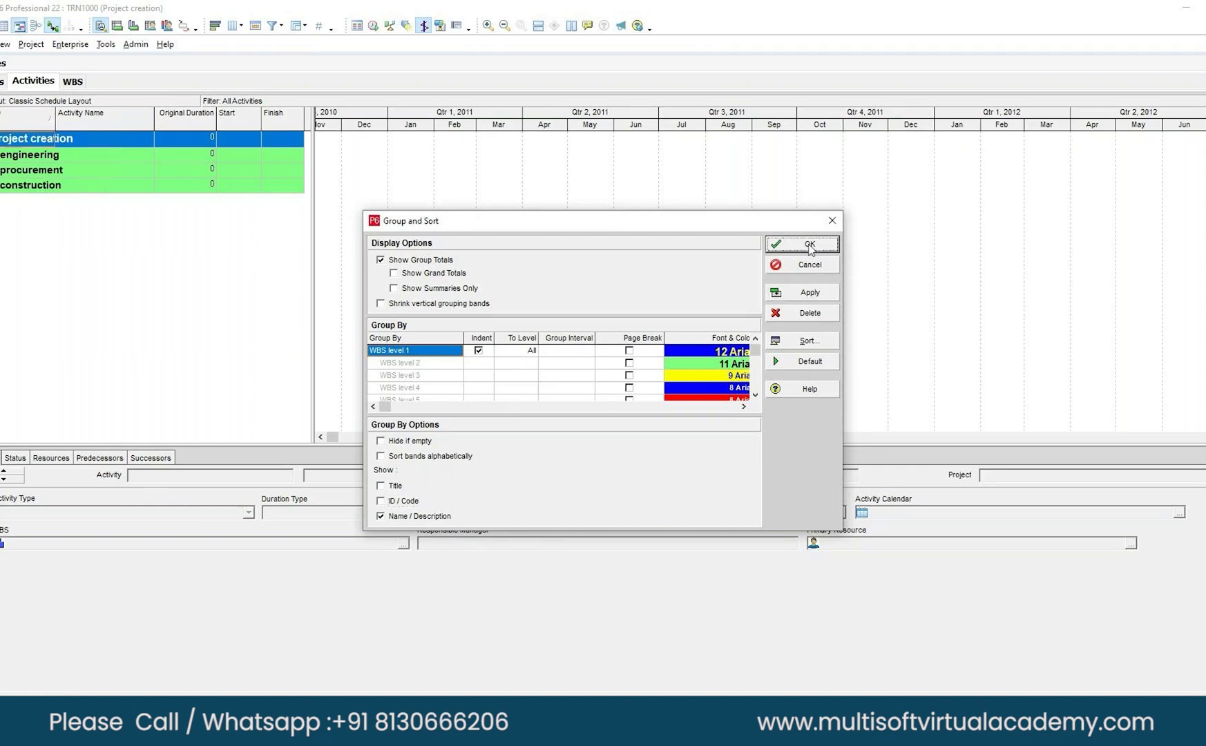
left_click(809, 245)
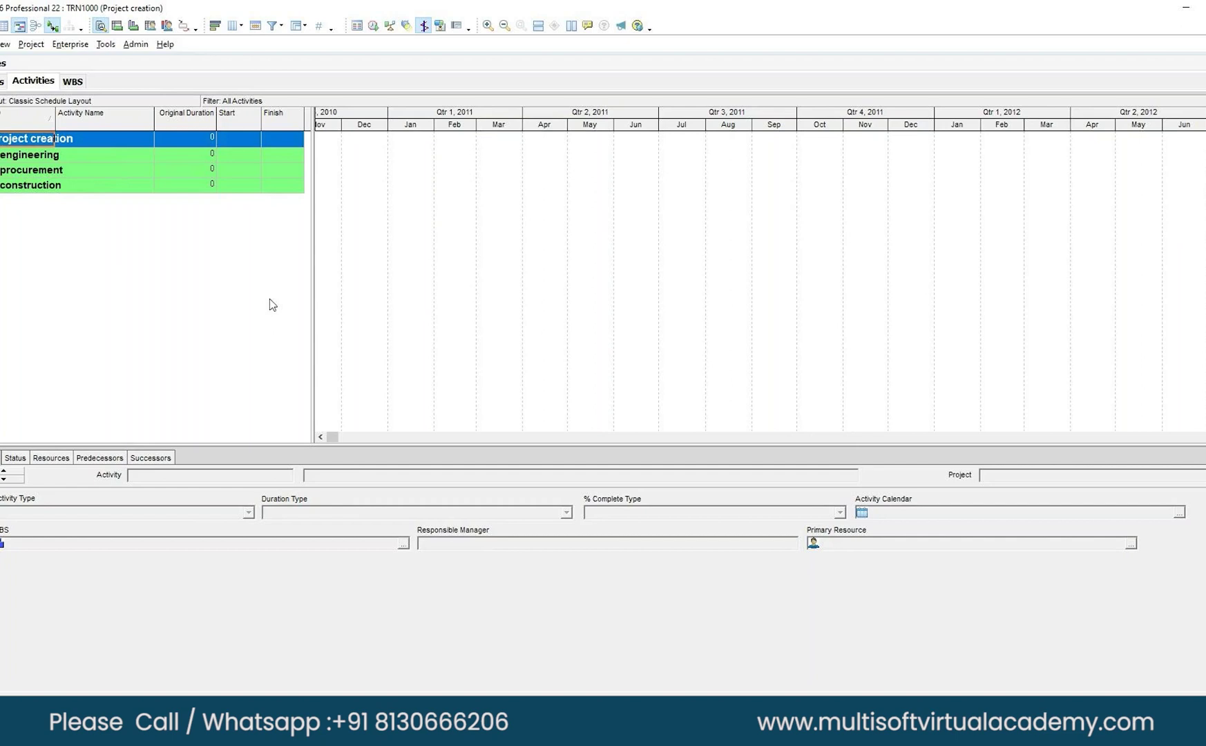
Step: Set the Gantt chart timescale's date interval to Month/Week
right_click(475, 210)
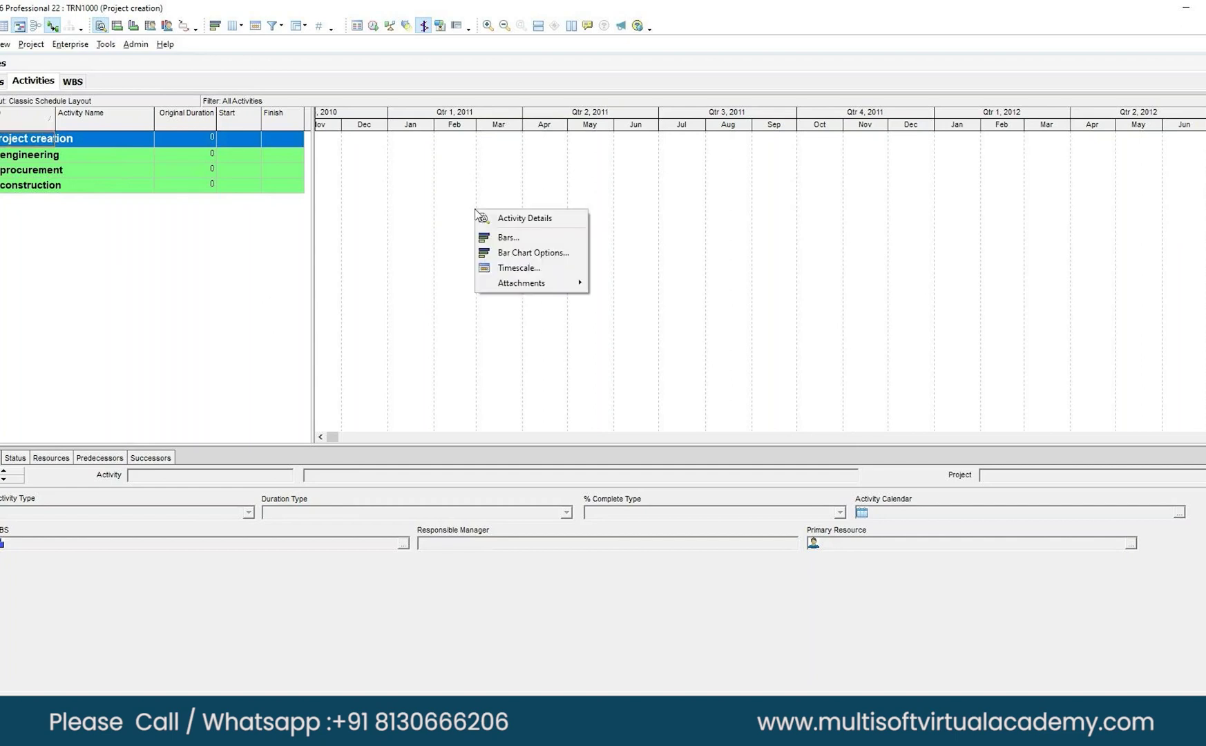
left_click(519, 266)
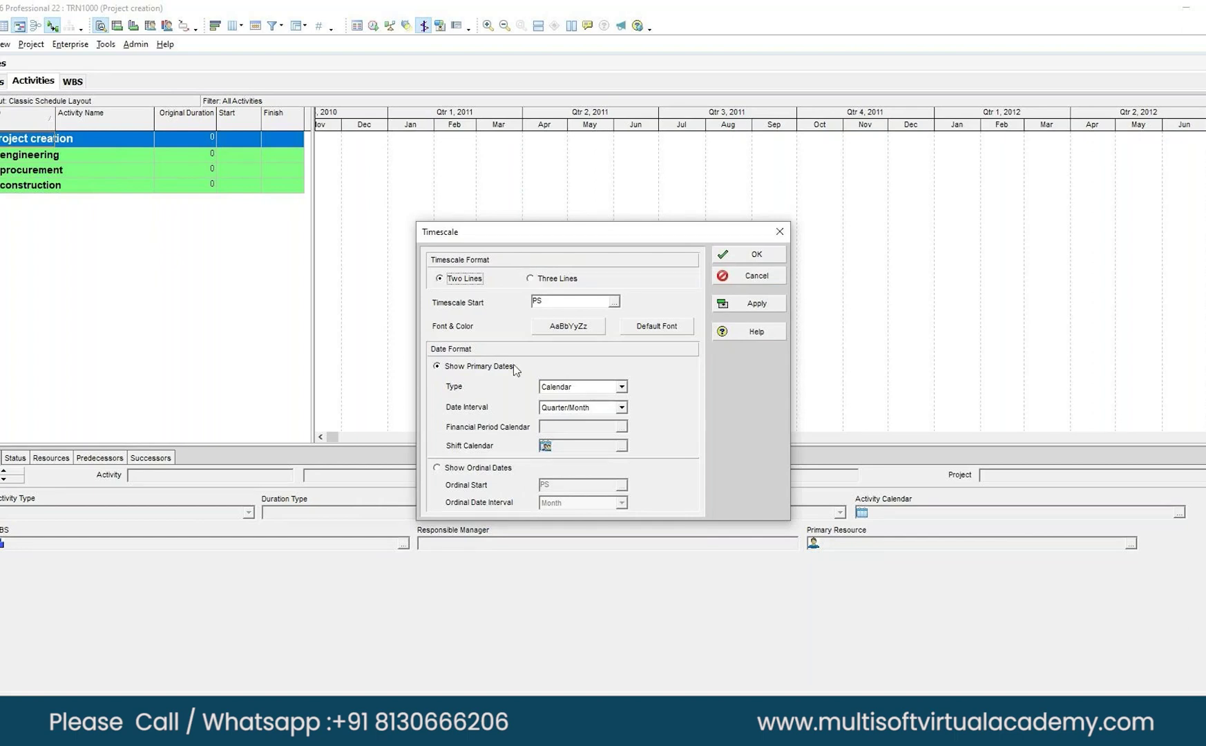
left_click(622, 408)
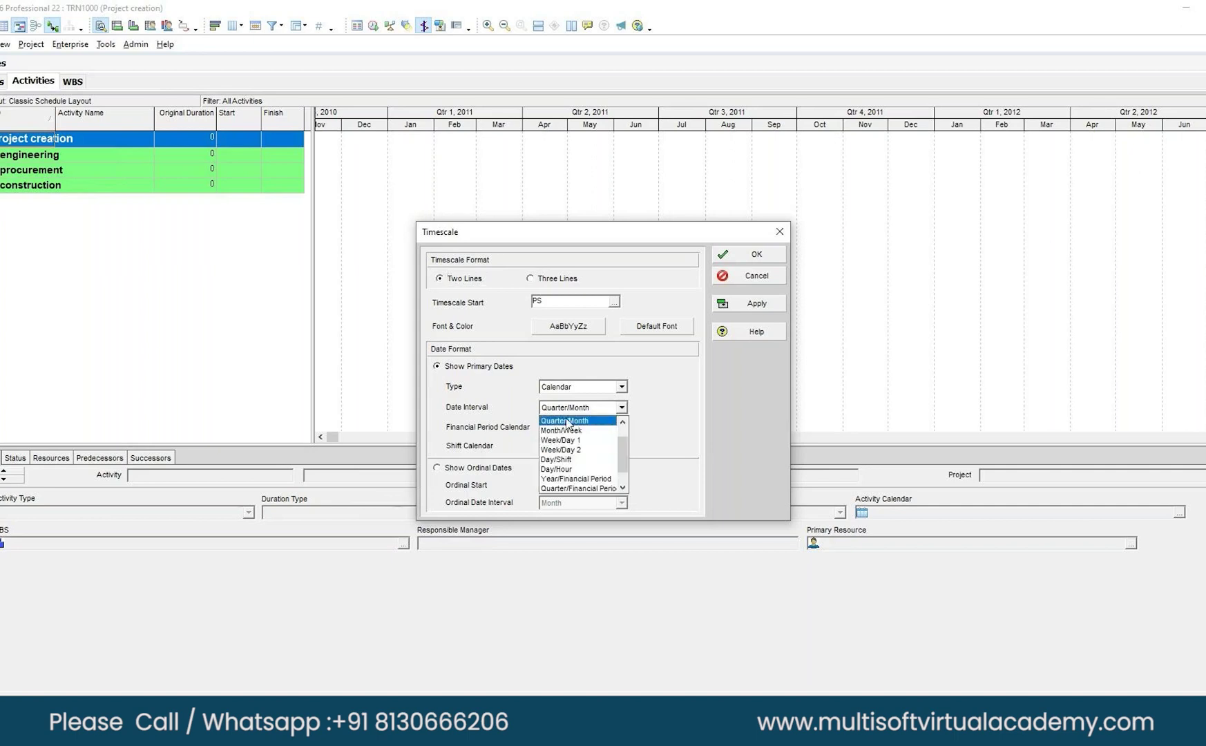
left_click(572, 432)
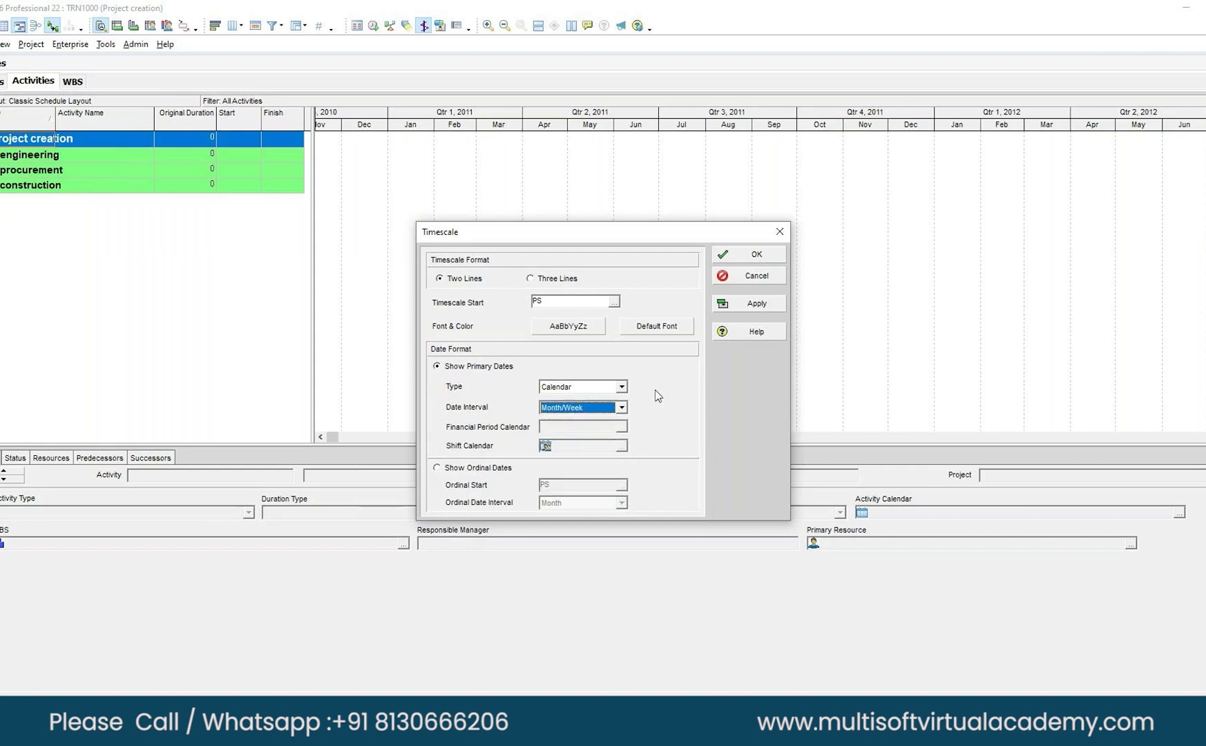
left_click(746, 254)
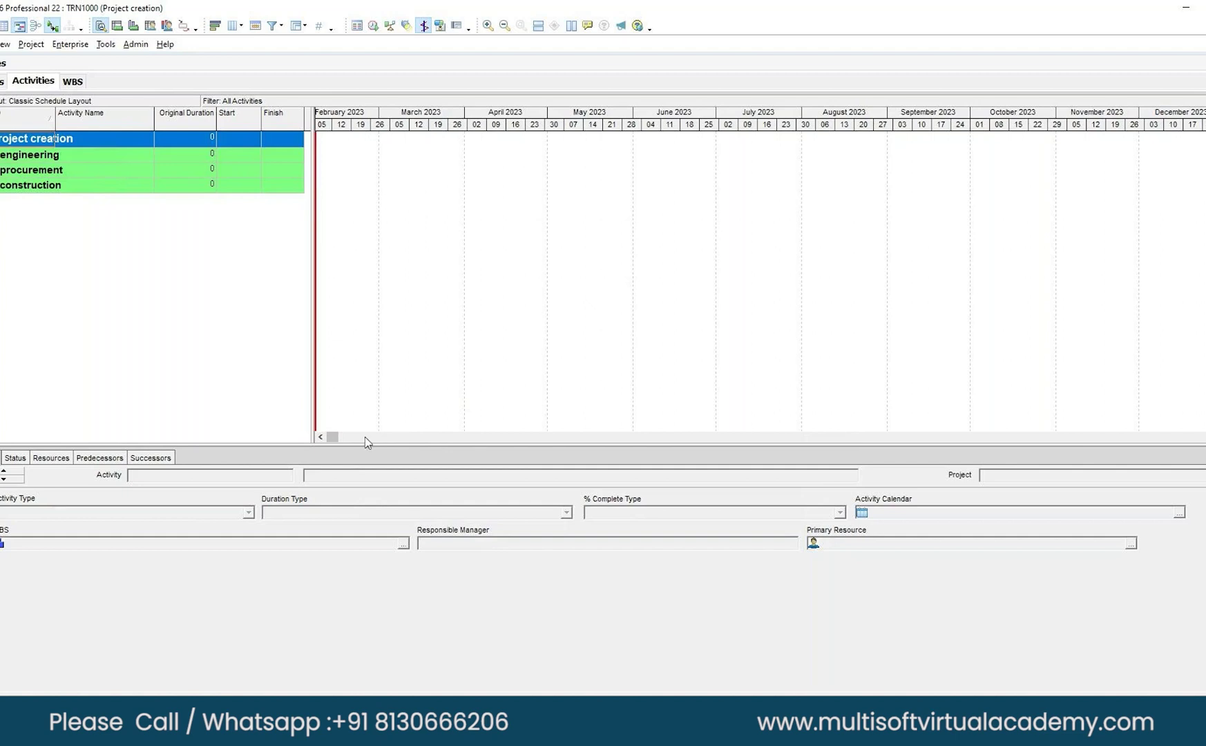
Step: Scroll the timeline back to January 2023 and toggle the progress line until the February line is thin and dark
left_click(321, 437)
left_click(320, 437)
left_click(320, 436)
left_click(321, 437)
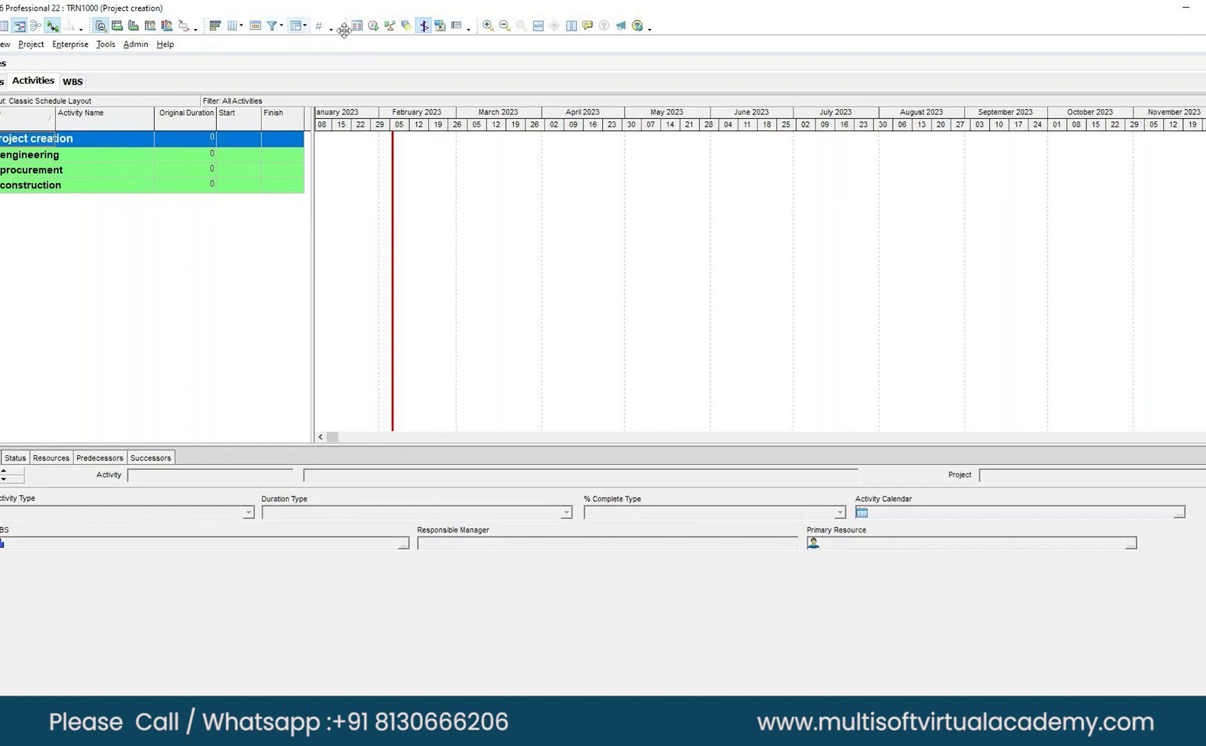
left_click(424, 28)
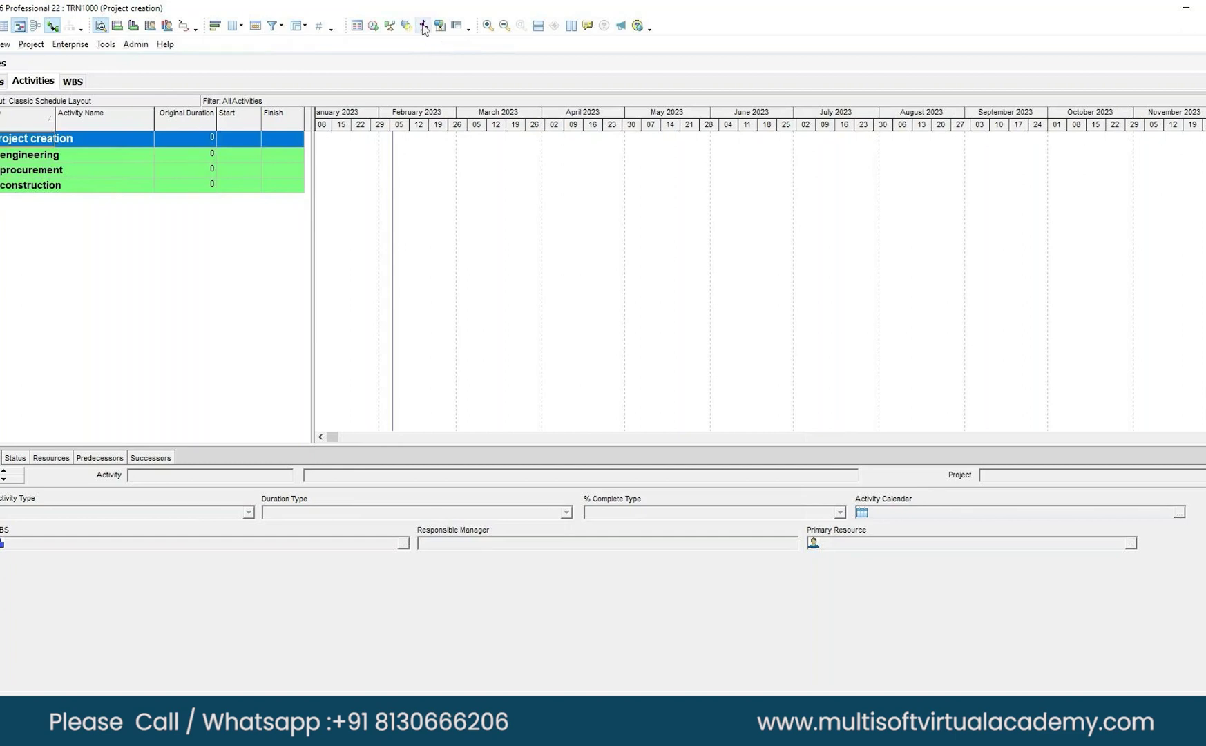
left_click(424, 28)
left_click(424, 27)
left_click(423, 26)
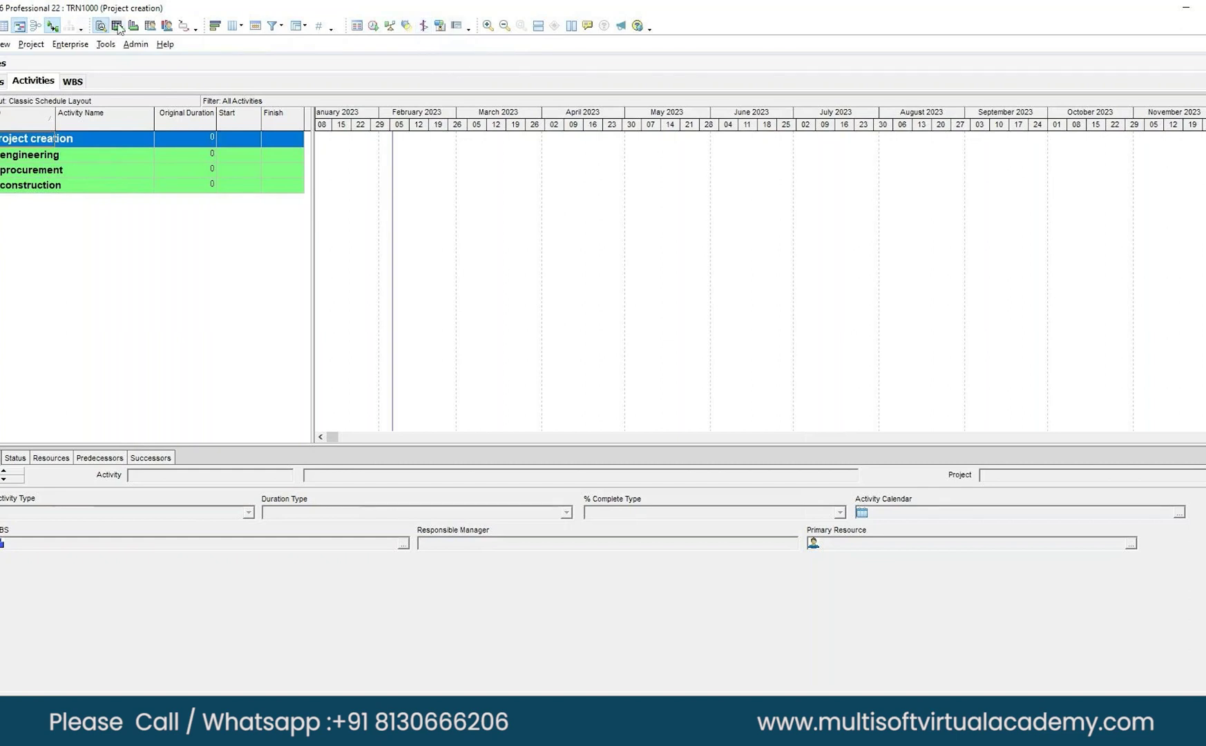